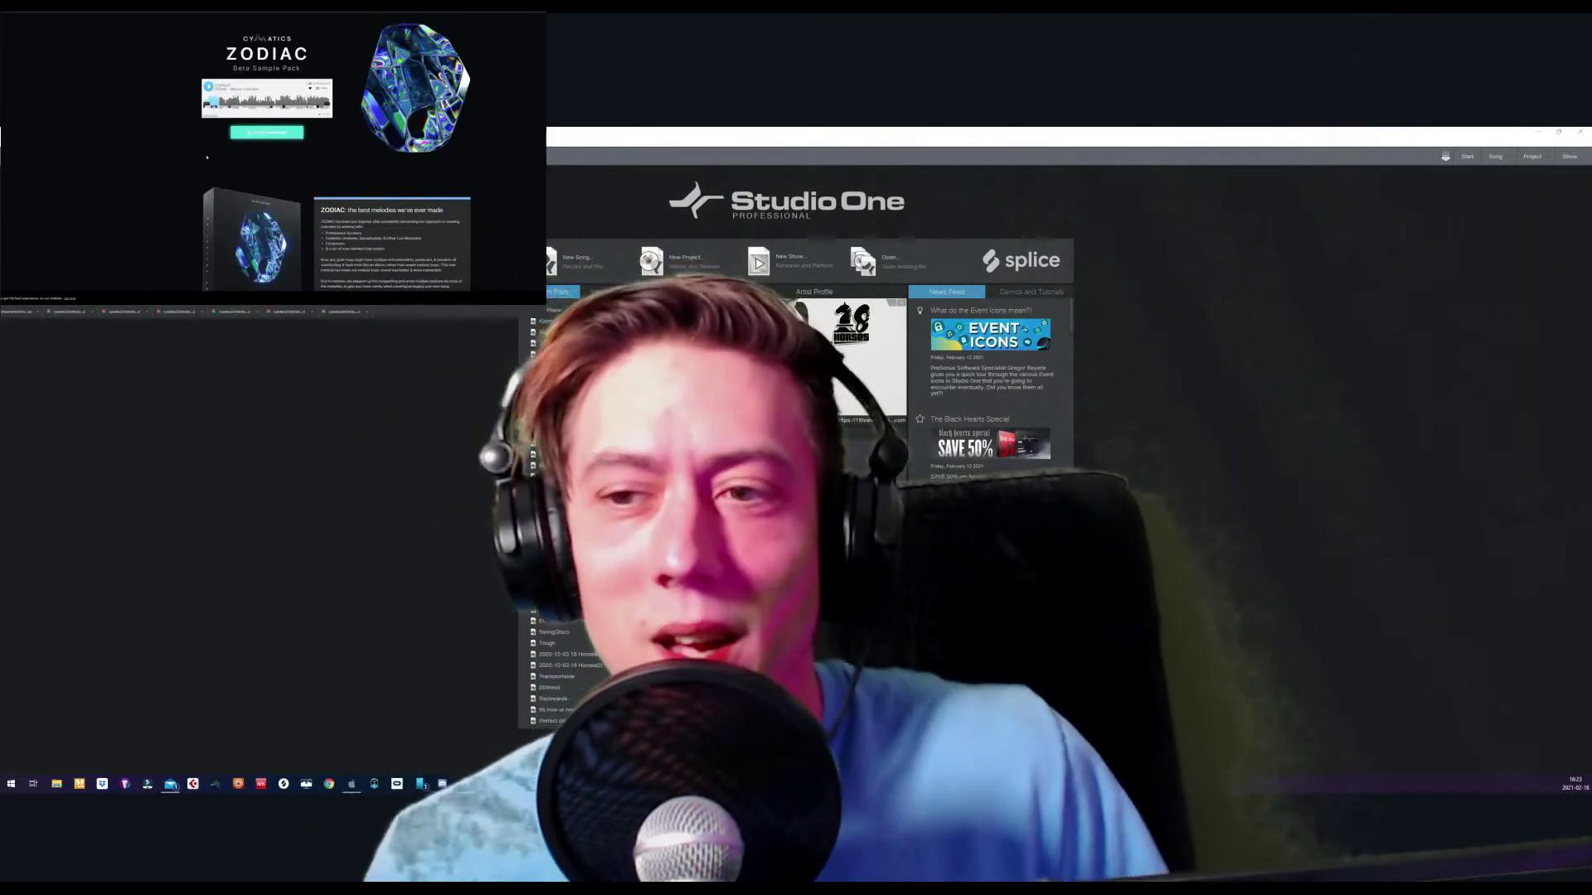
Request the free Zodiac sample pack download from its web page
left_click(266, 134)
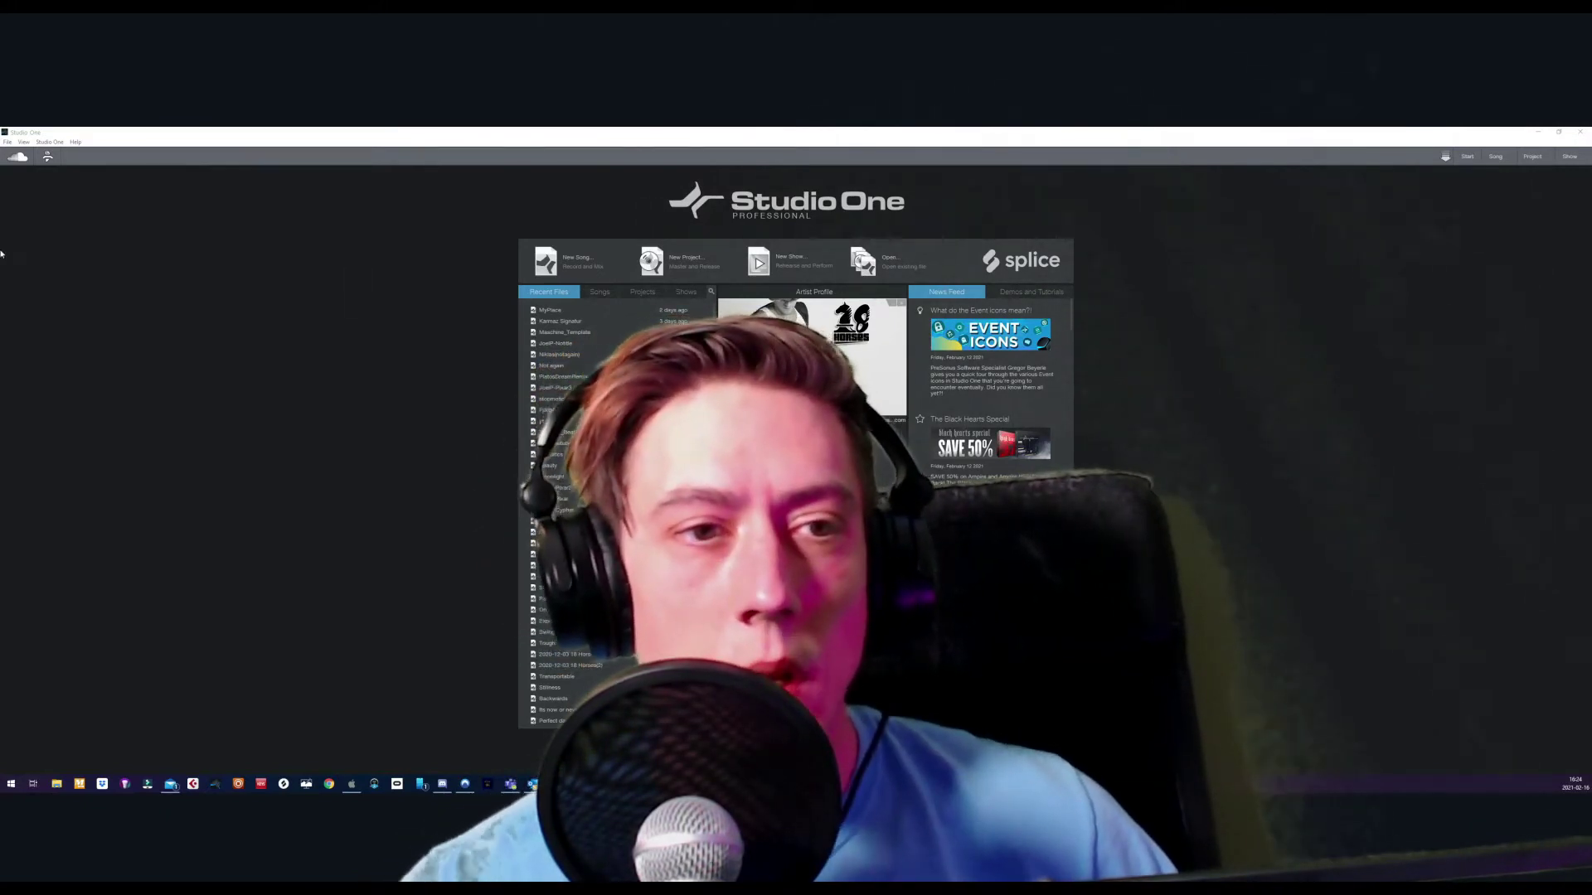
Load MyPlace from Recent Files and play it from a chosen ruler position
left_click_drag(8, 377, 4, 280)
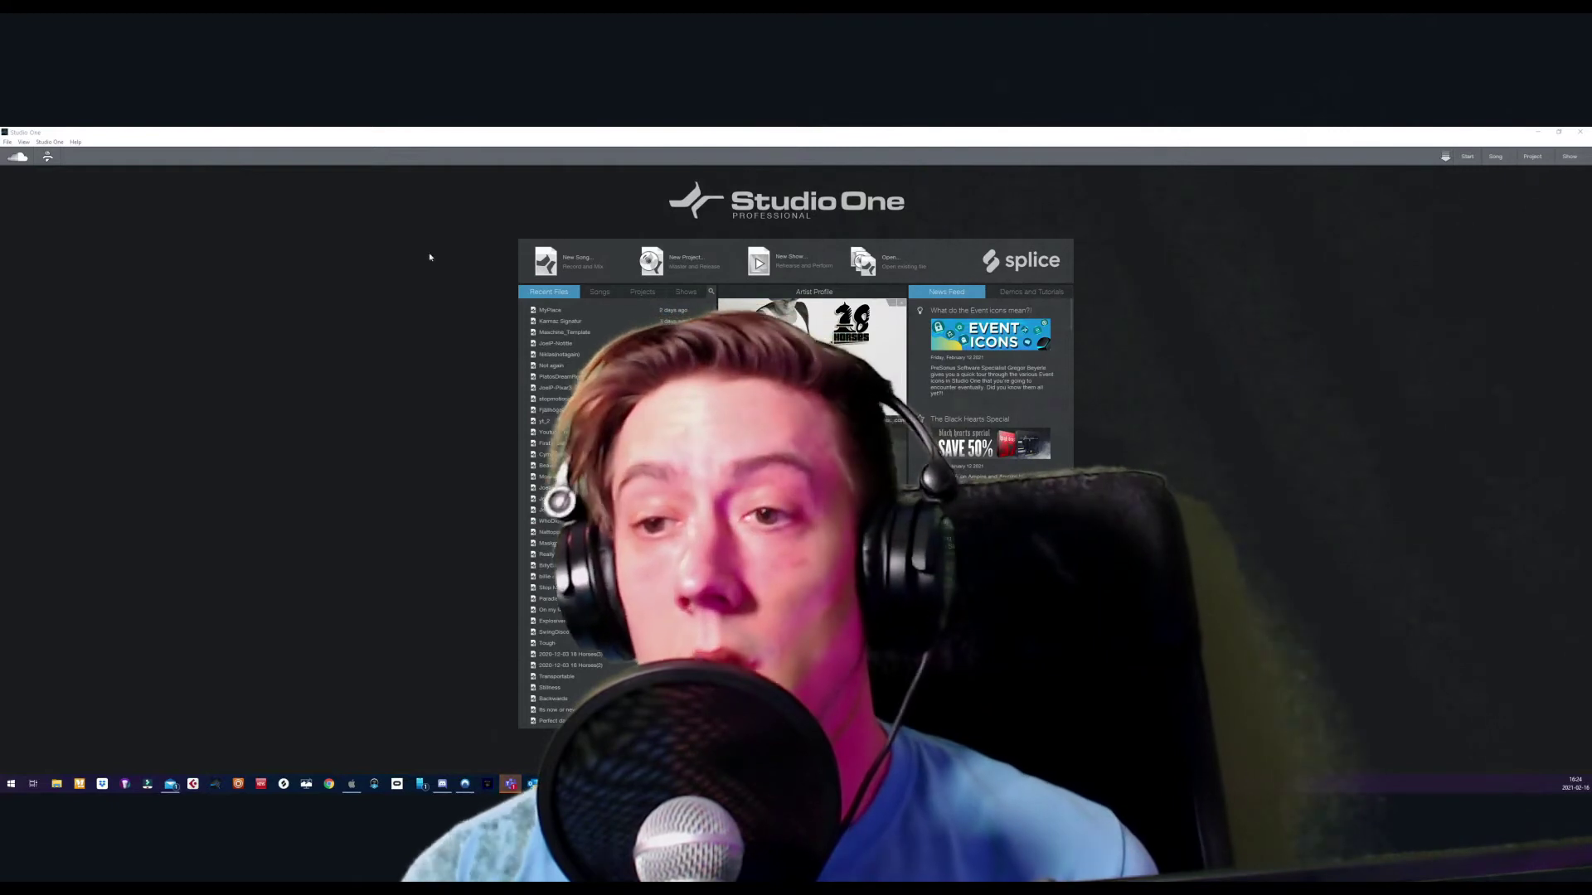
left_click(549, 317)
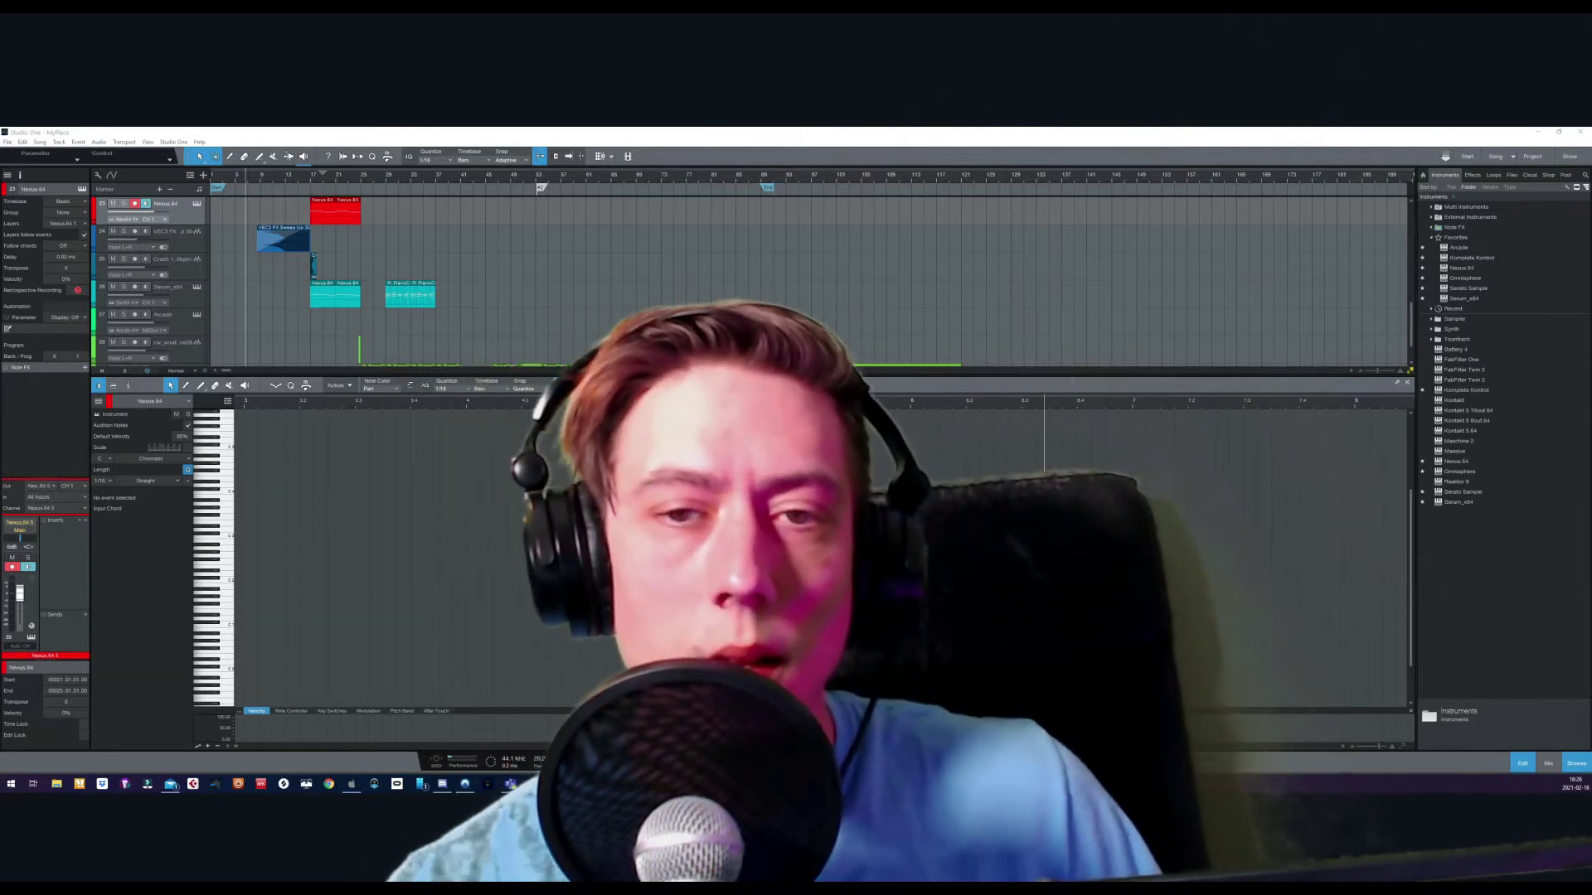
left_click(260, 189)
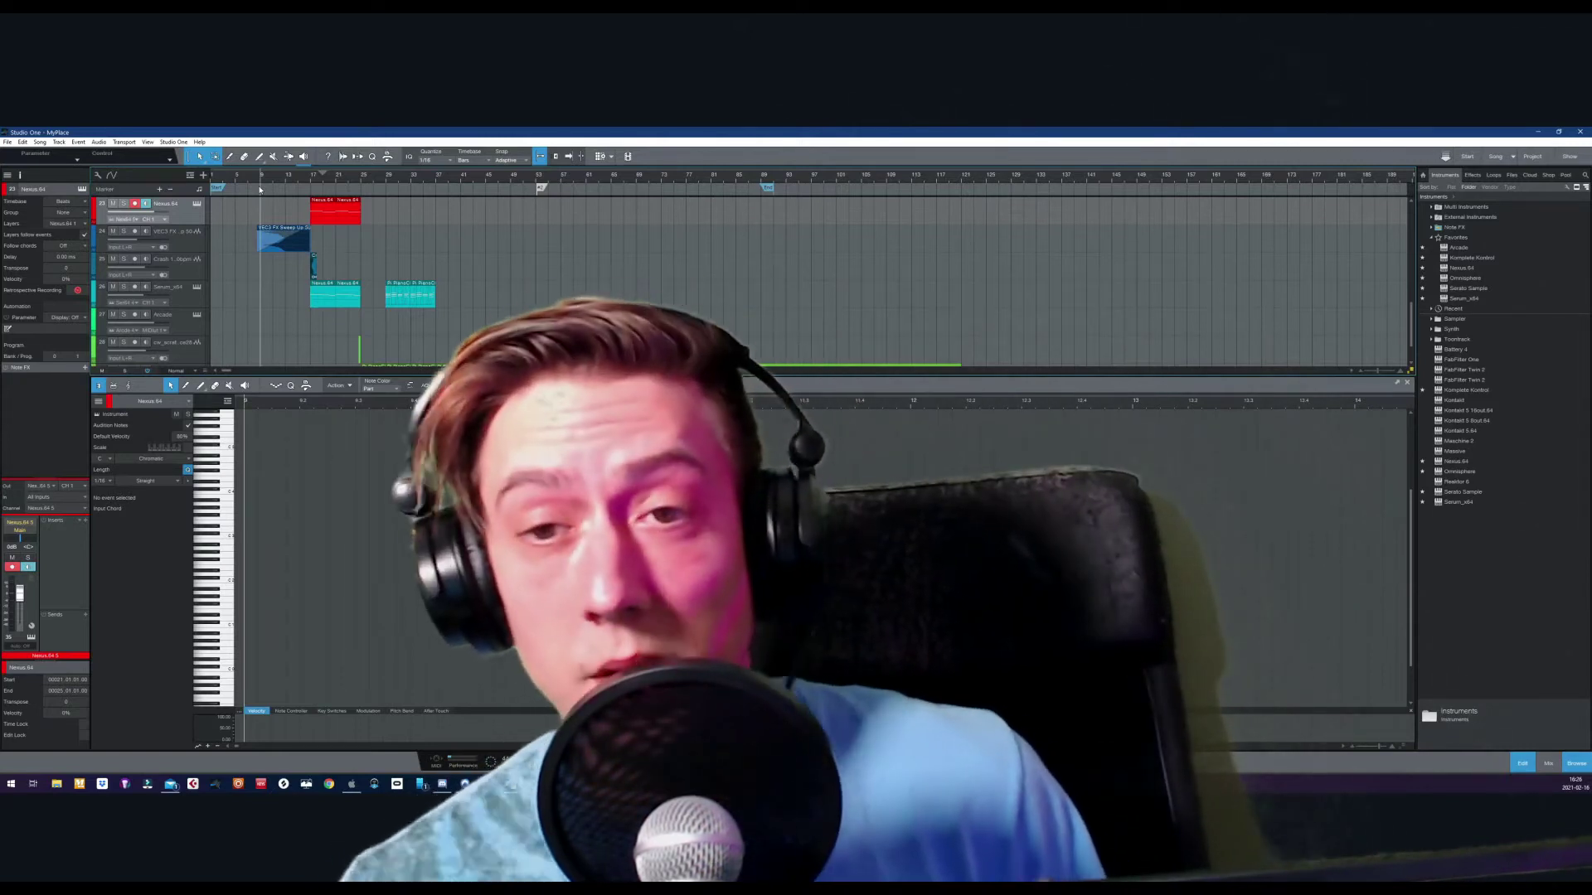
key("space")
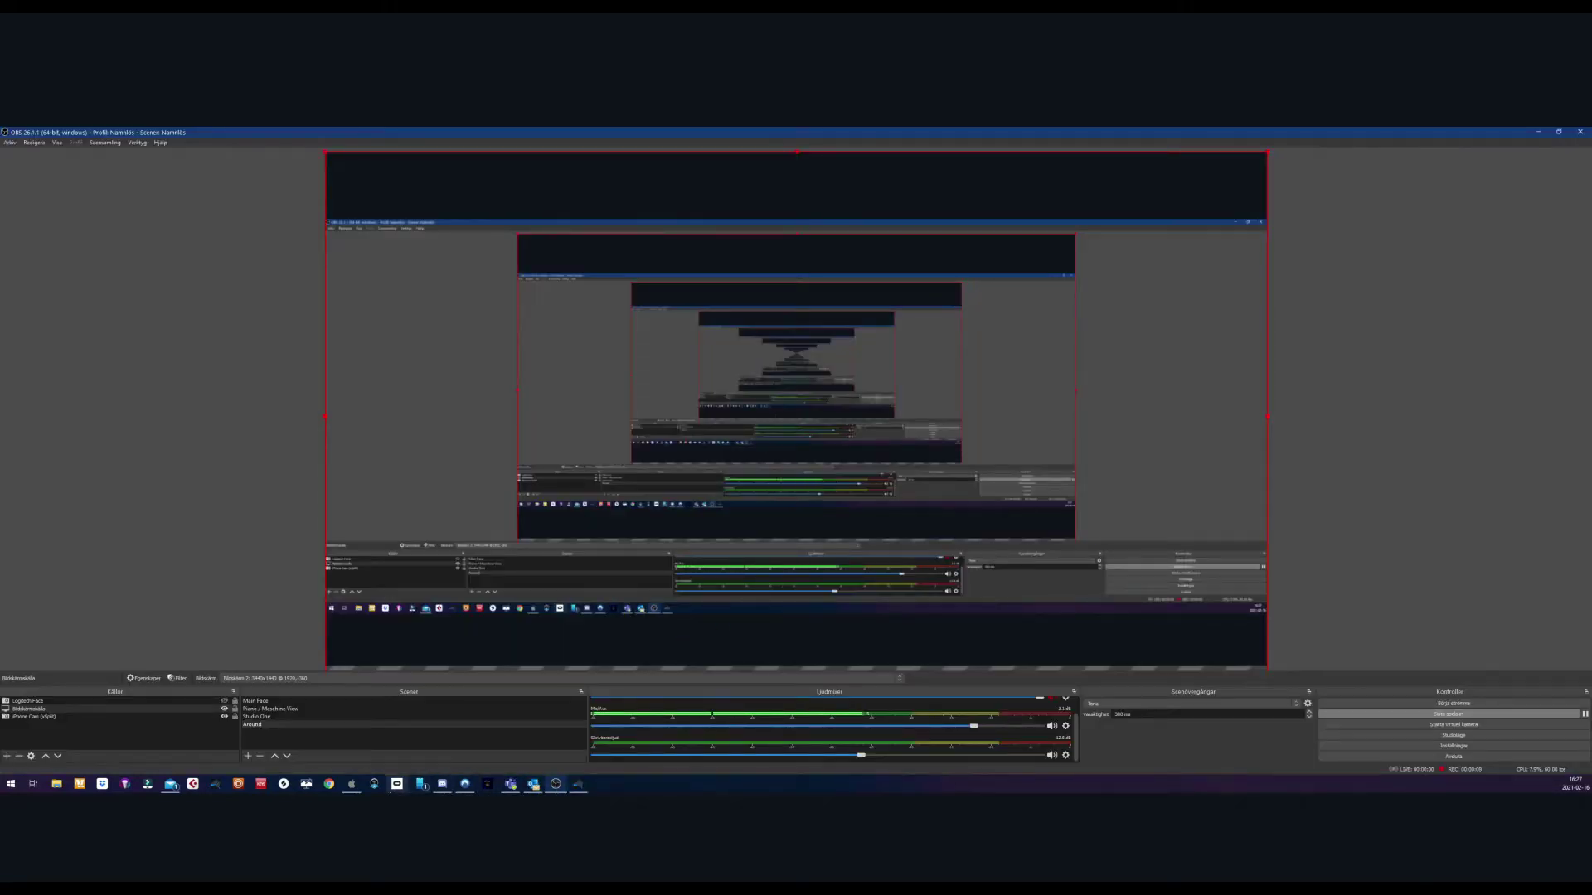
Check the OBS Audio Mixer meters during playback, then go back to the Studio One song
left_click(579, 785)
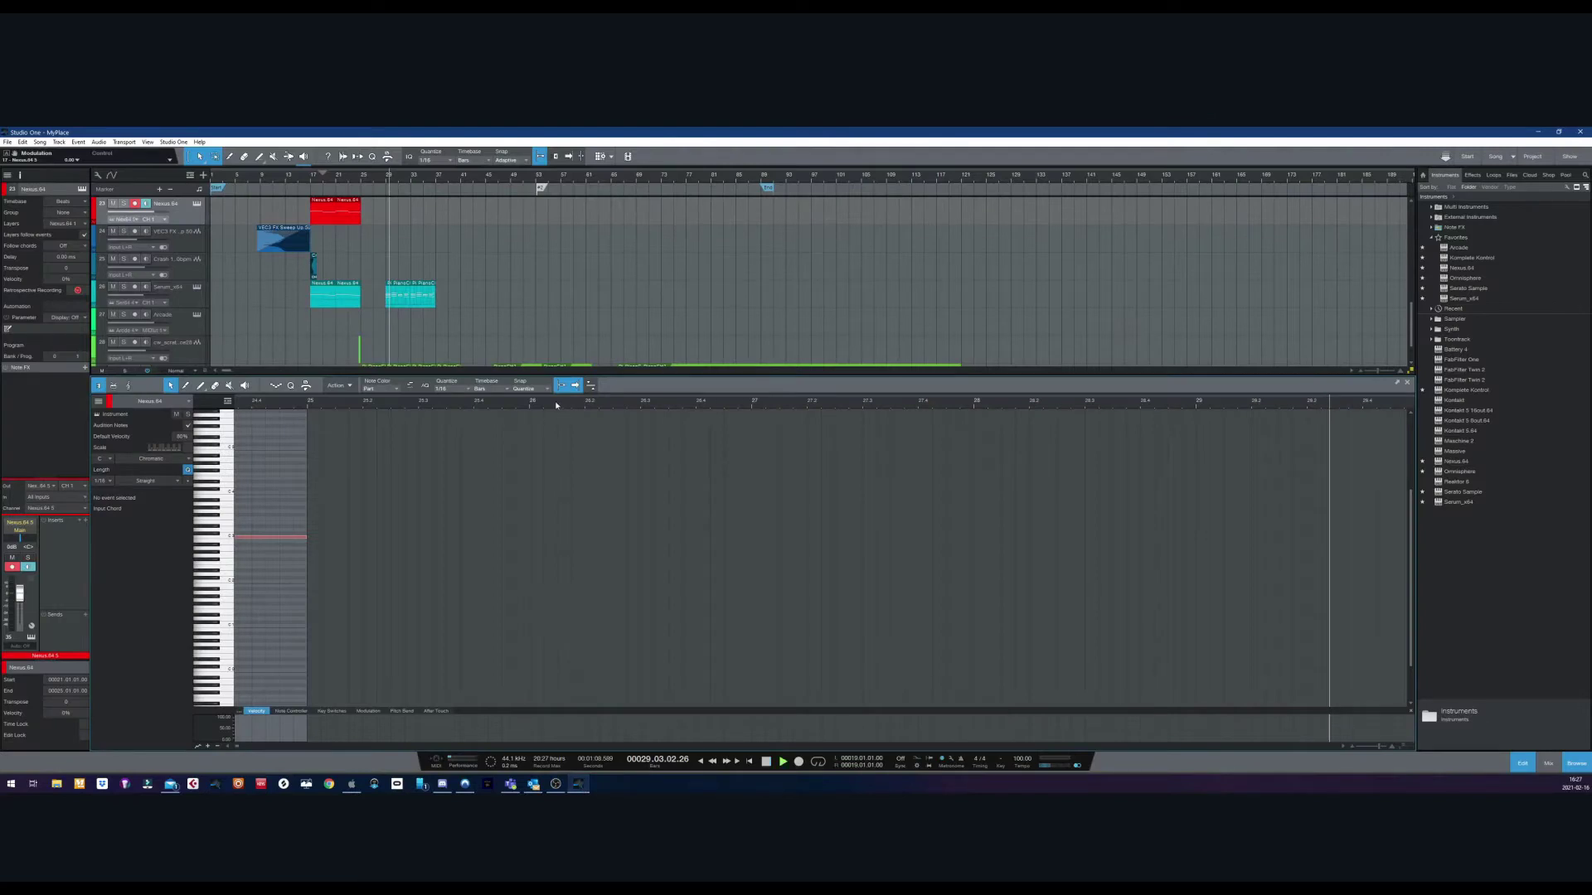
left_click(556, 784)
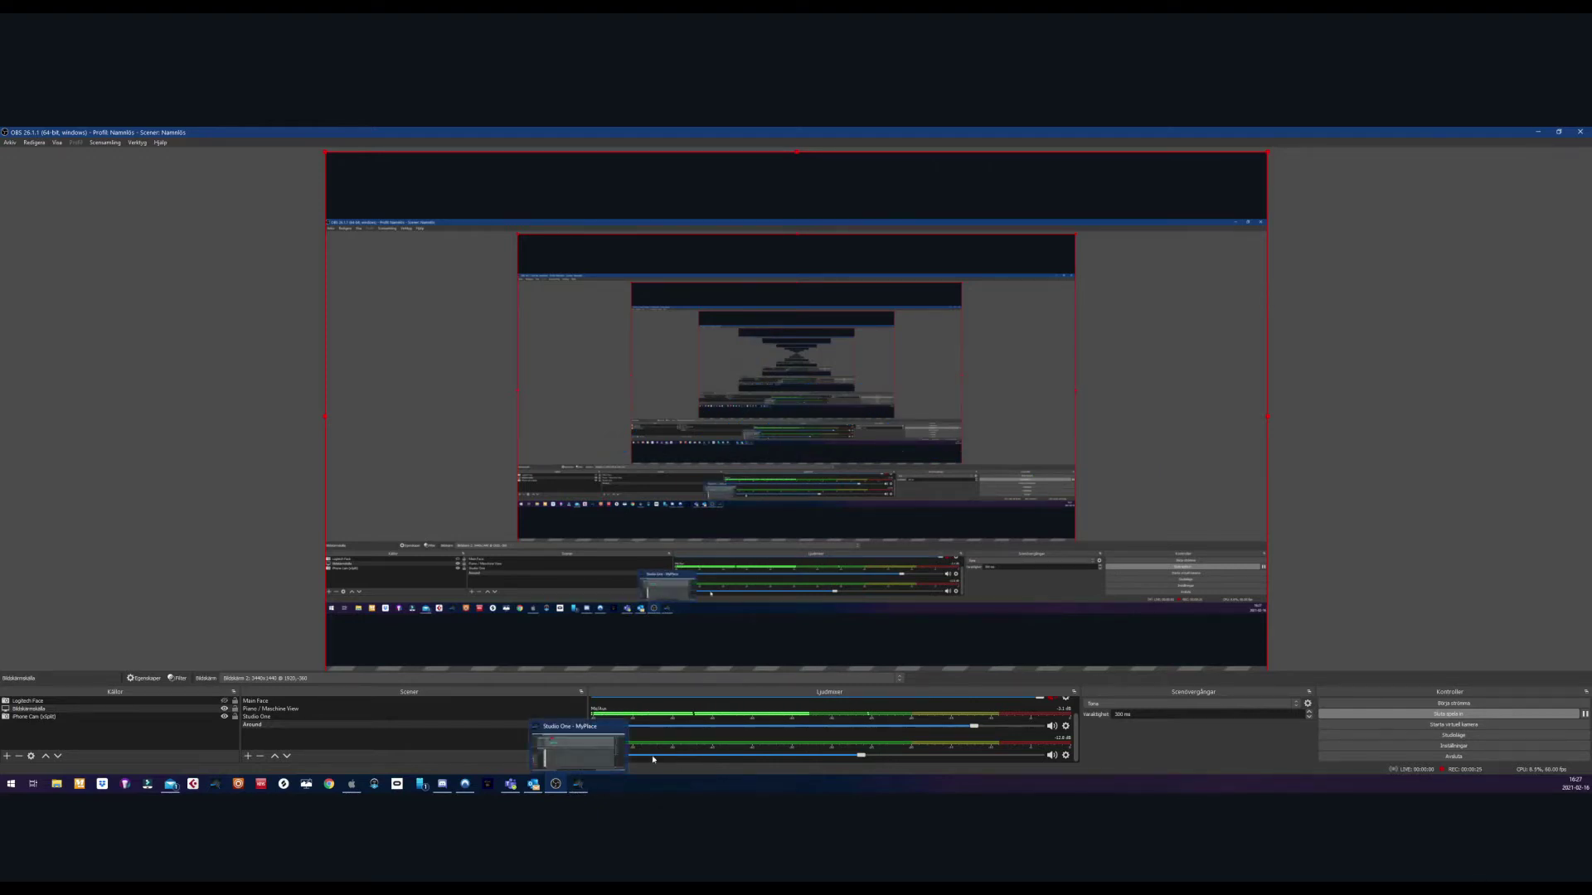
left_click(576, 784)
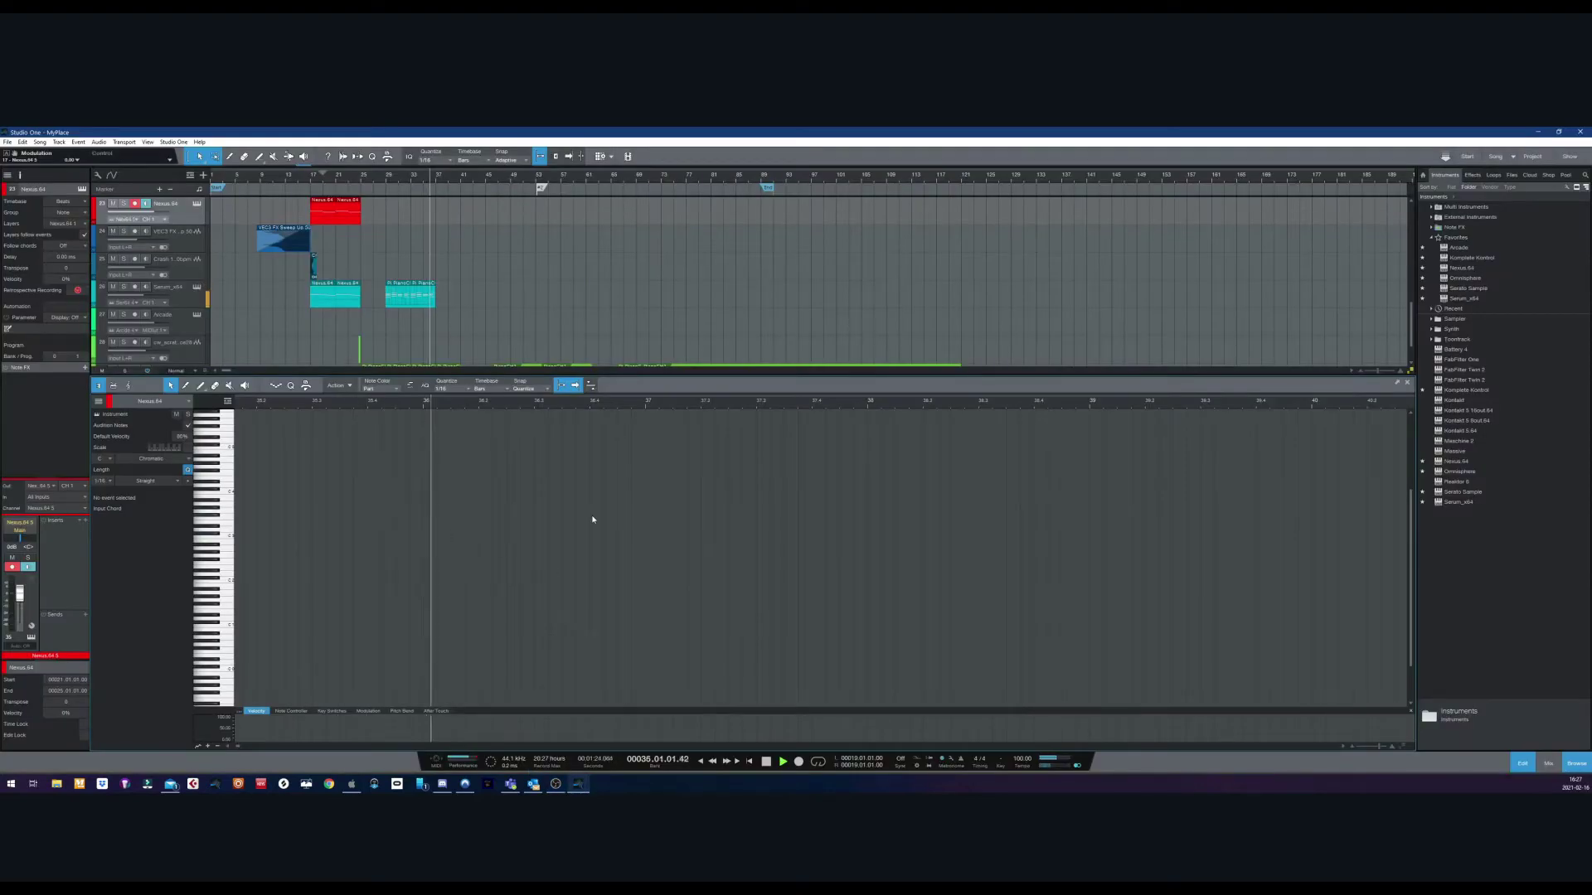
Stop playback at bar 1, show the Mixer, and insert VoxengoRecorder.64 on the Main channel
double_click(766, 761)
key("F3")
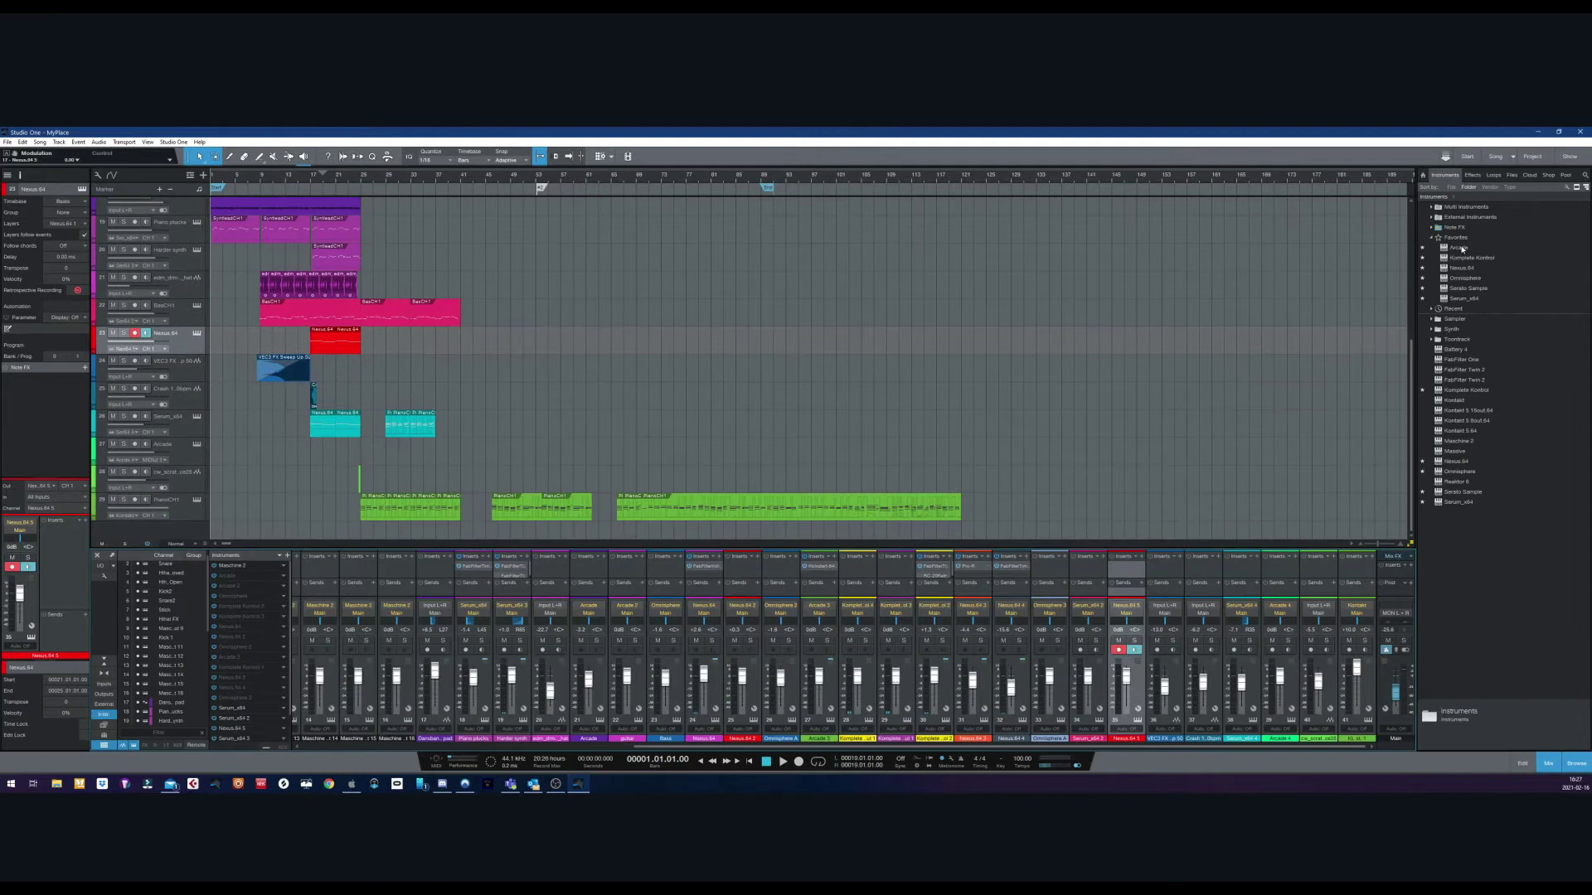
left_click(1472, 175)
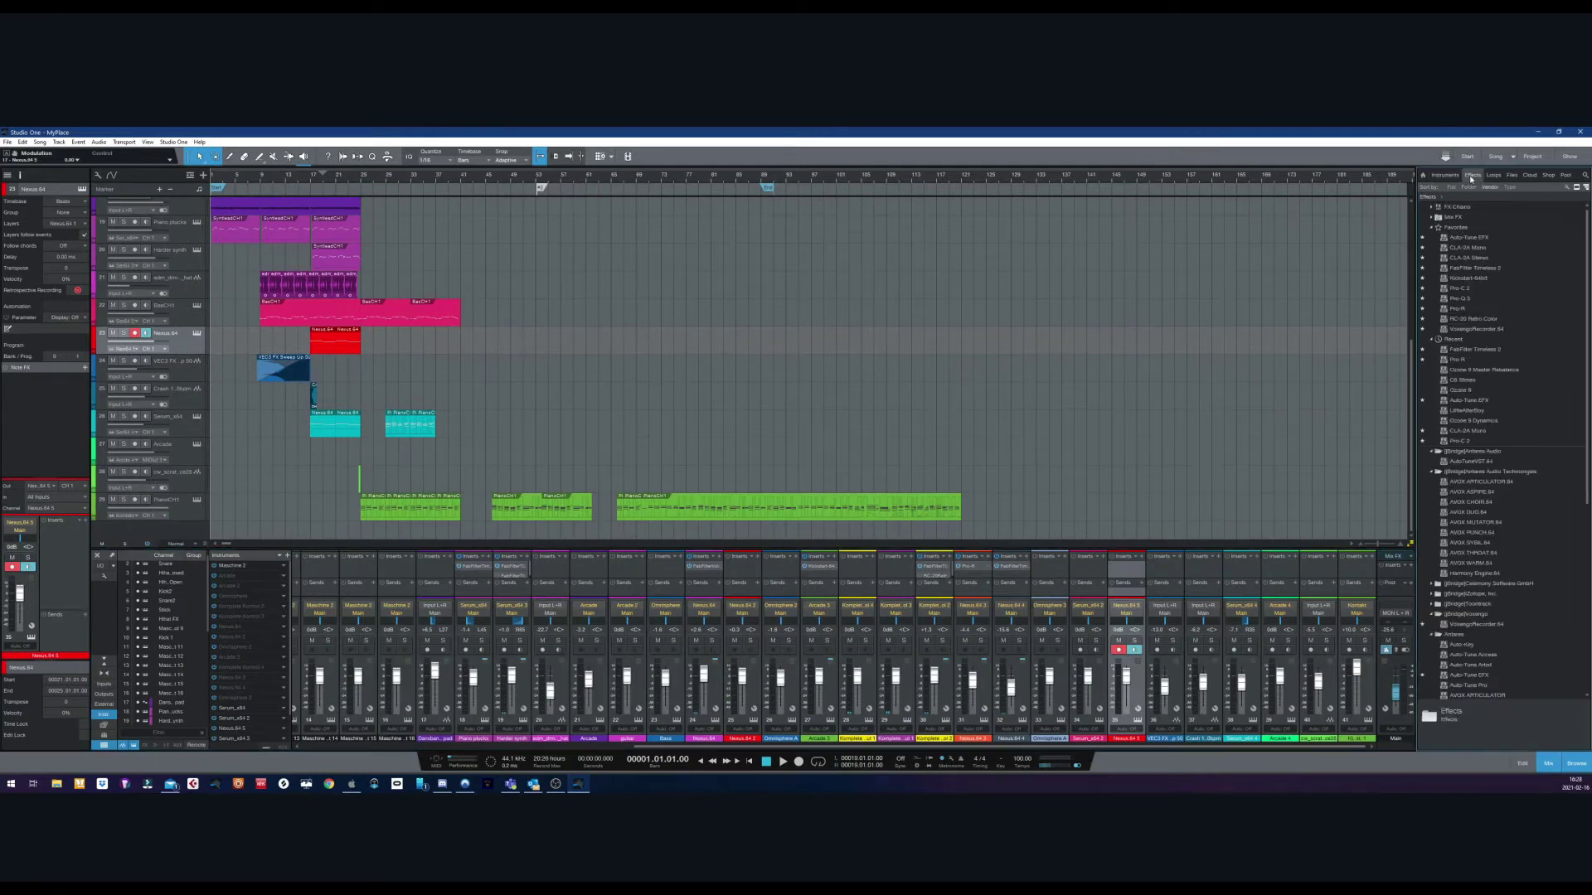
left_click(1465, 330)
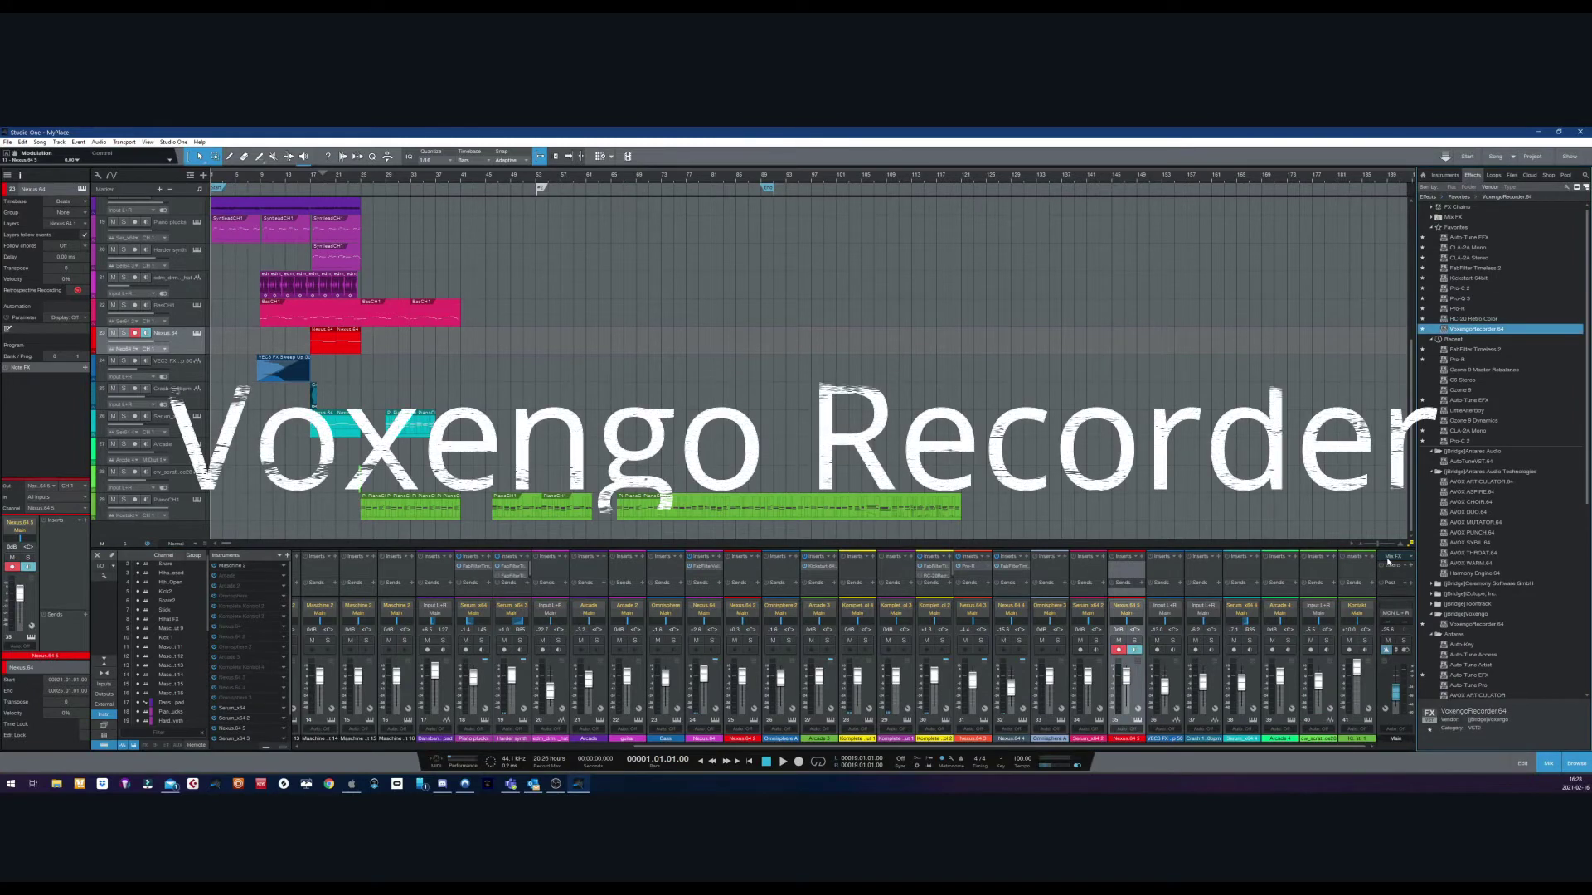
left_click_drag(829, 546, 829, 419)
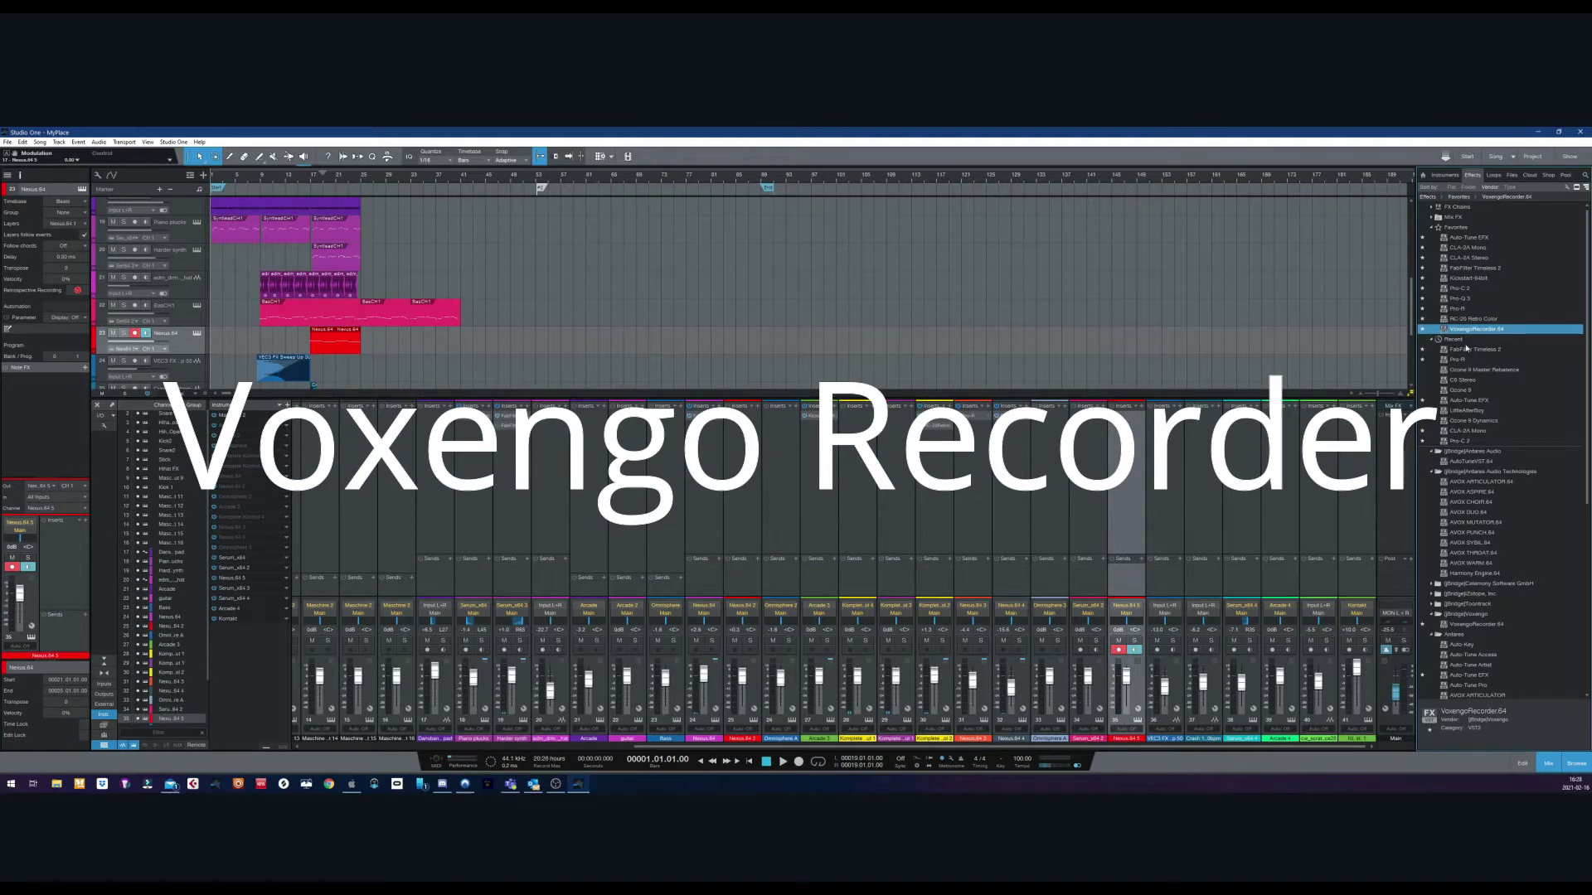
left_click_drag(1462, 330, 1395, 424)
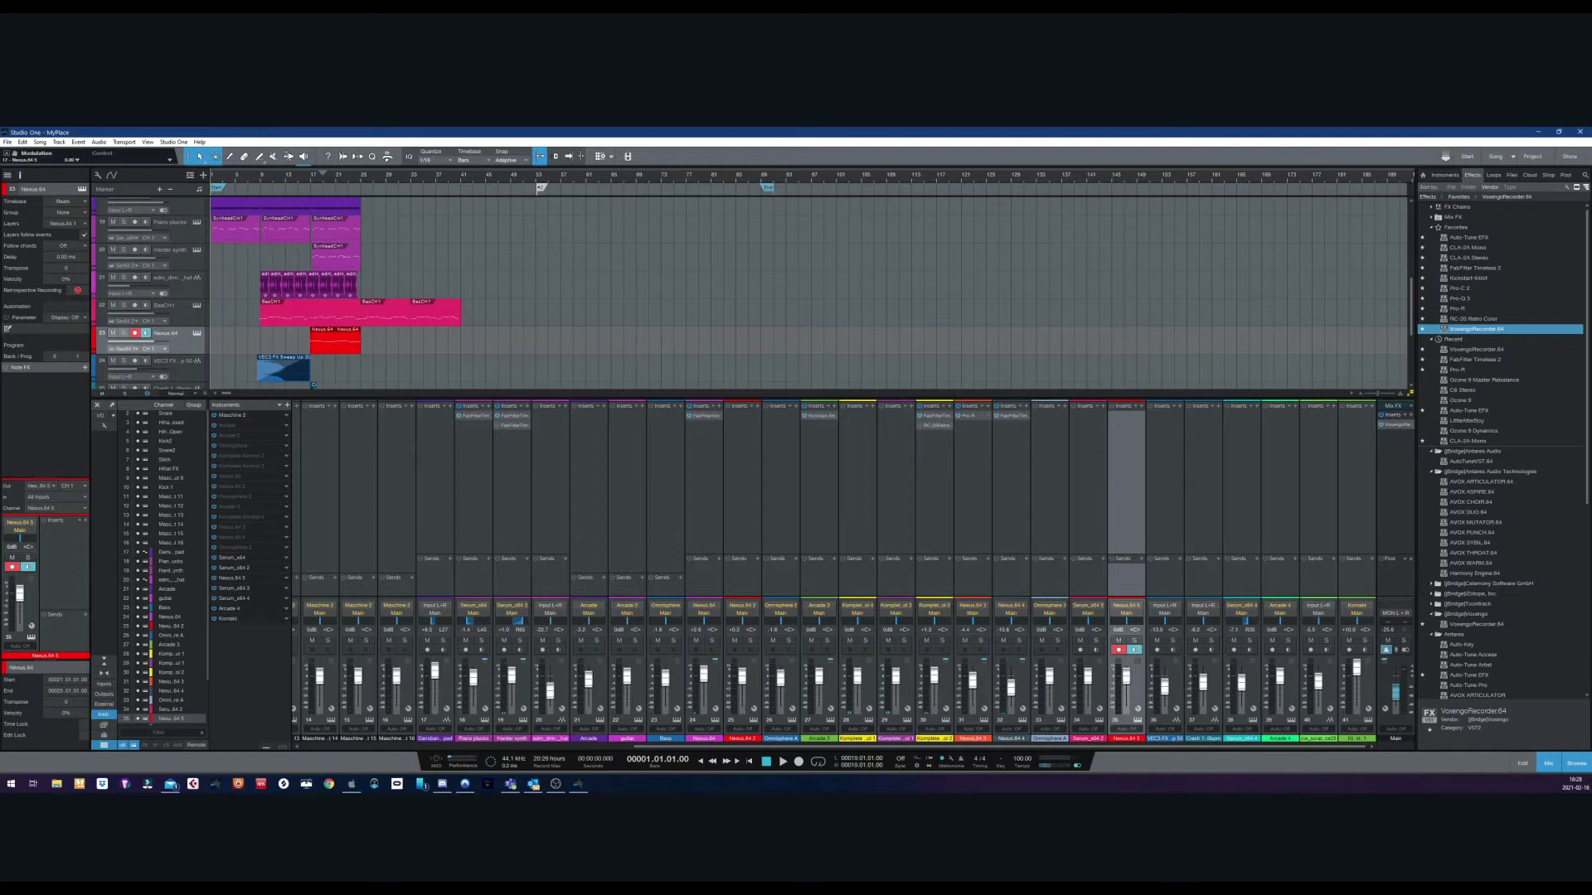
In the main-bus Voxengo Recorder, set the output device to C34H89x (NVIDIA High Definition)
left_click(1398, 425)
left_click_drag(541, 432, 821, 288)
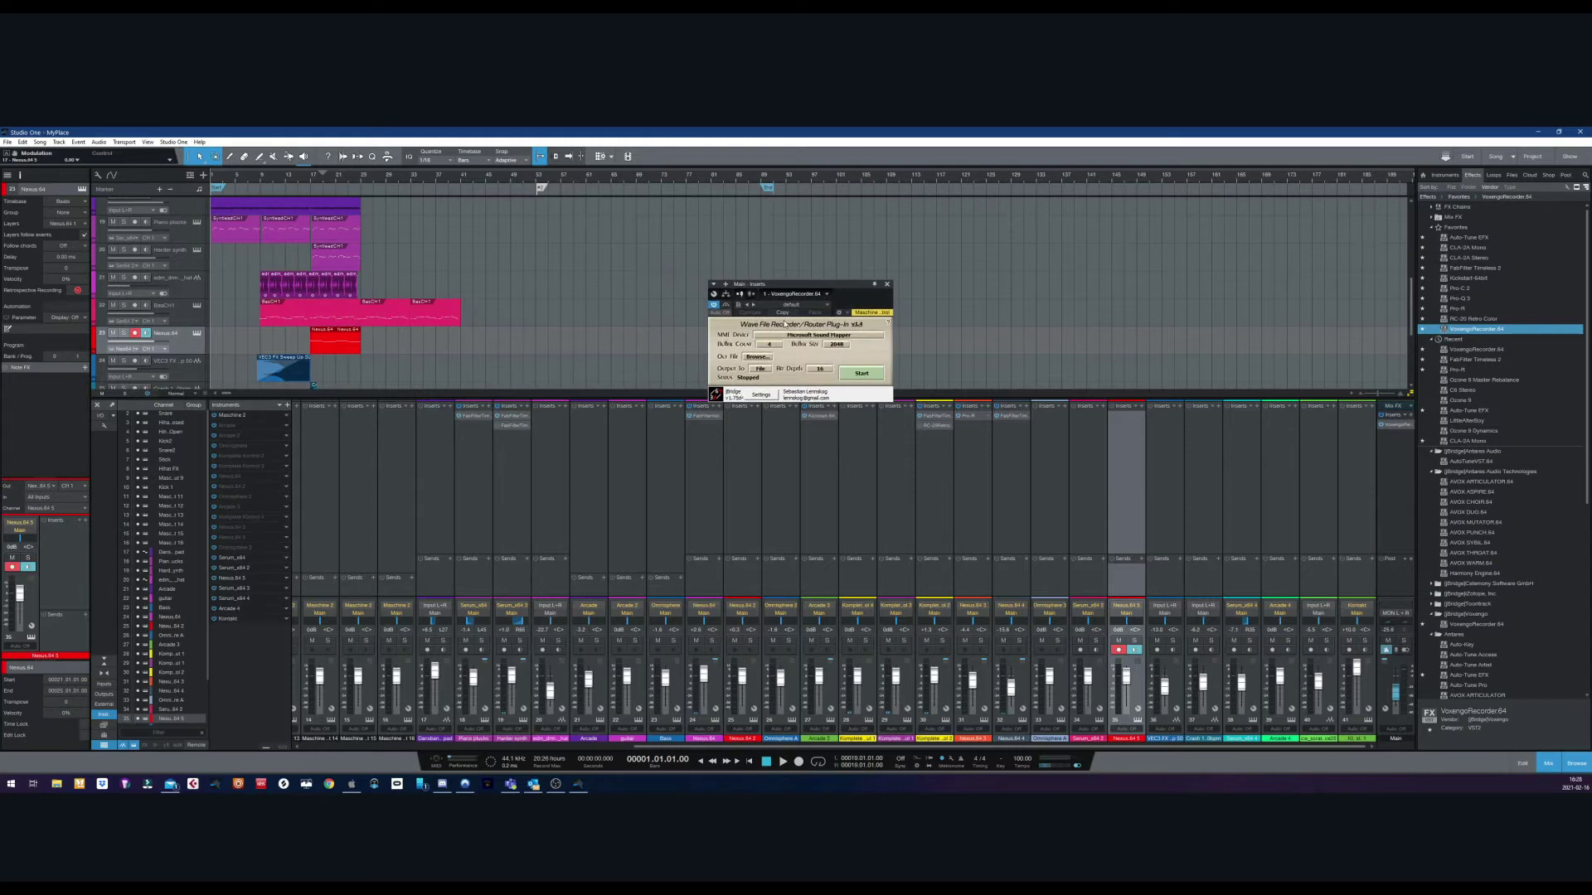
left_click(825, 335)
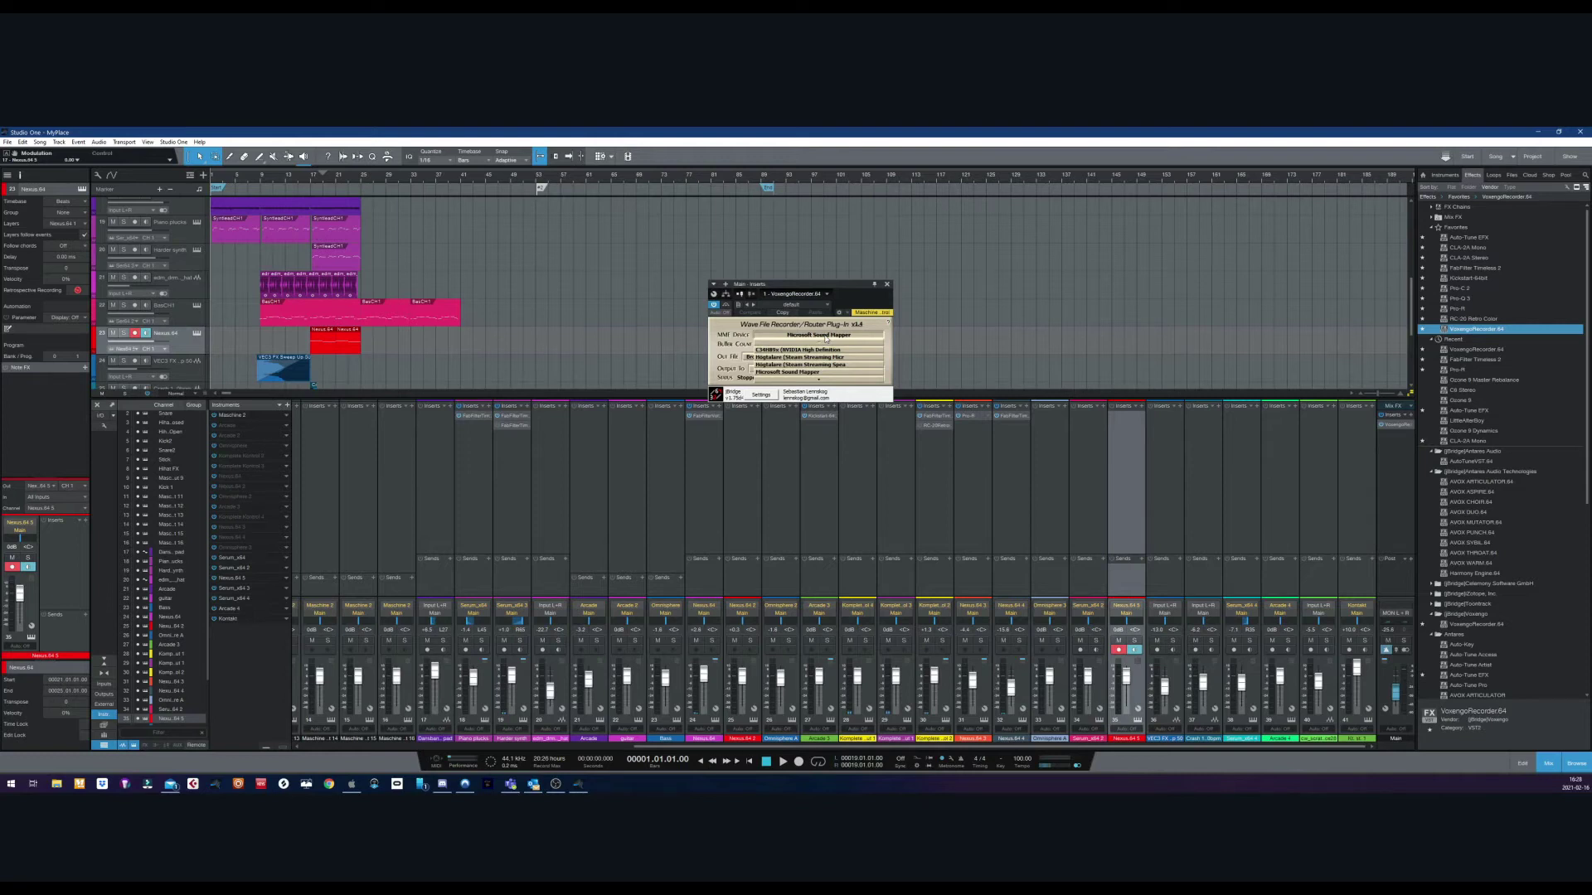
left_click(768, 344)
left_click(836, 345)
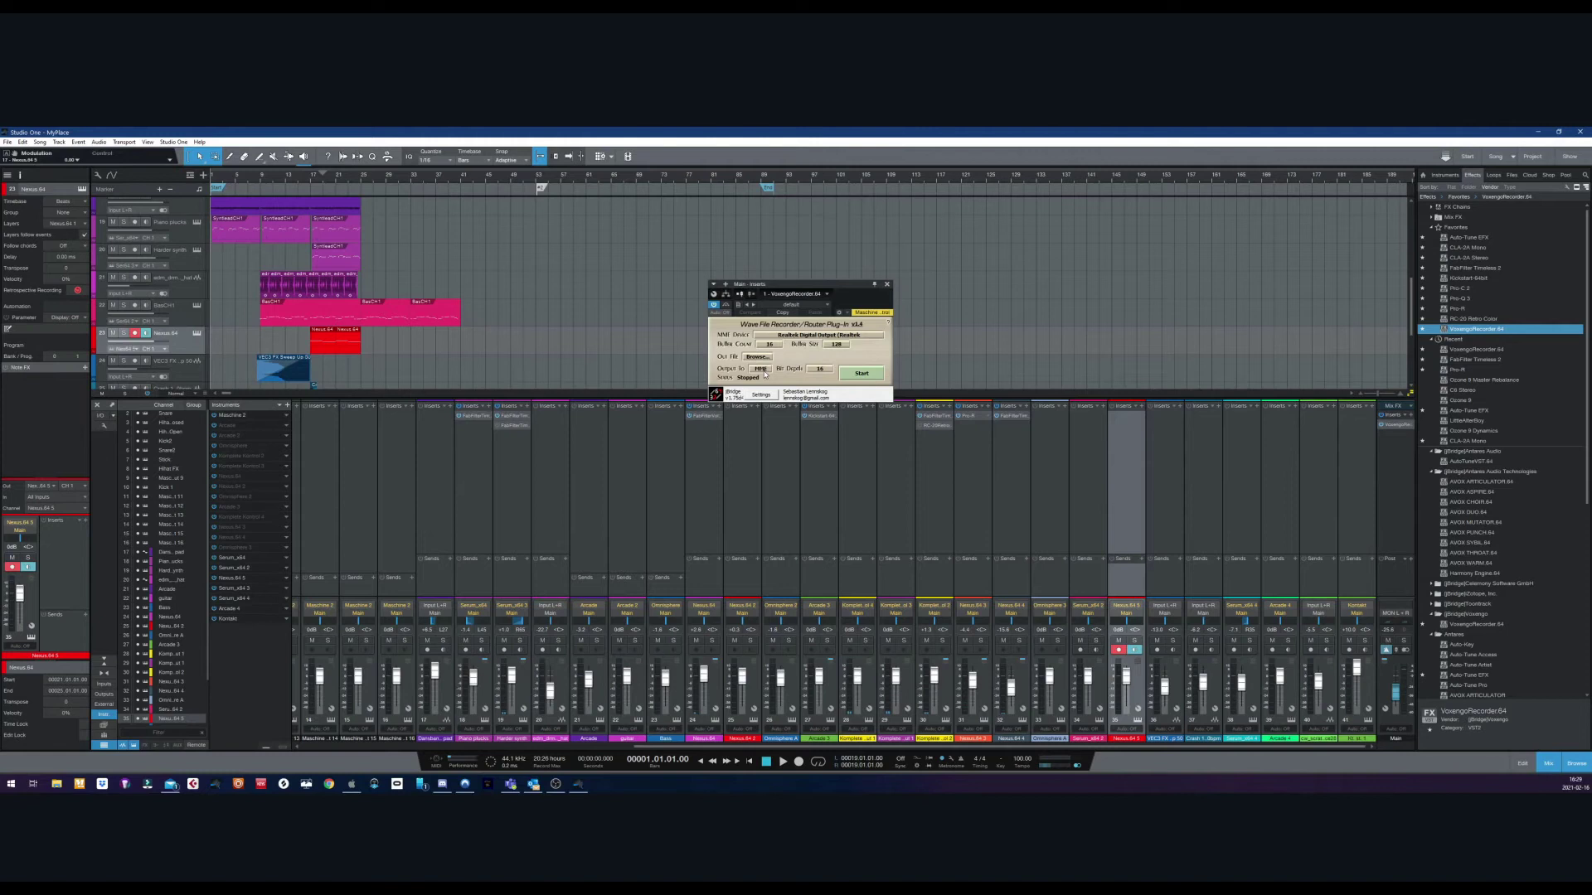
left_click(823, 335)
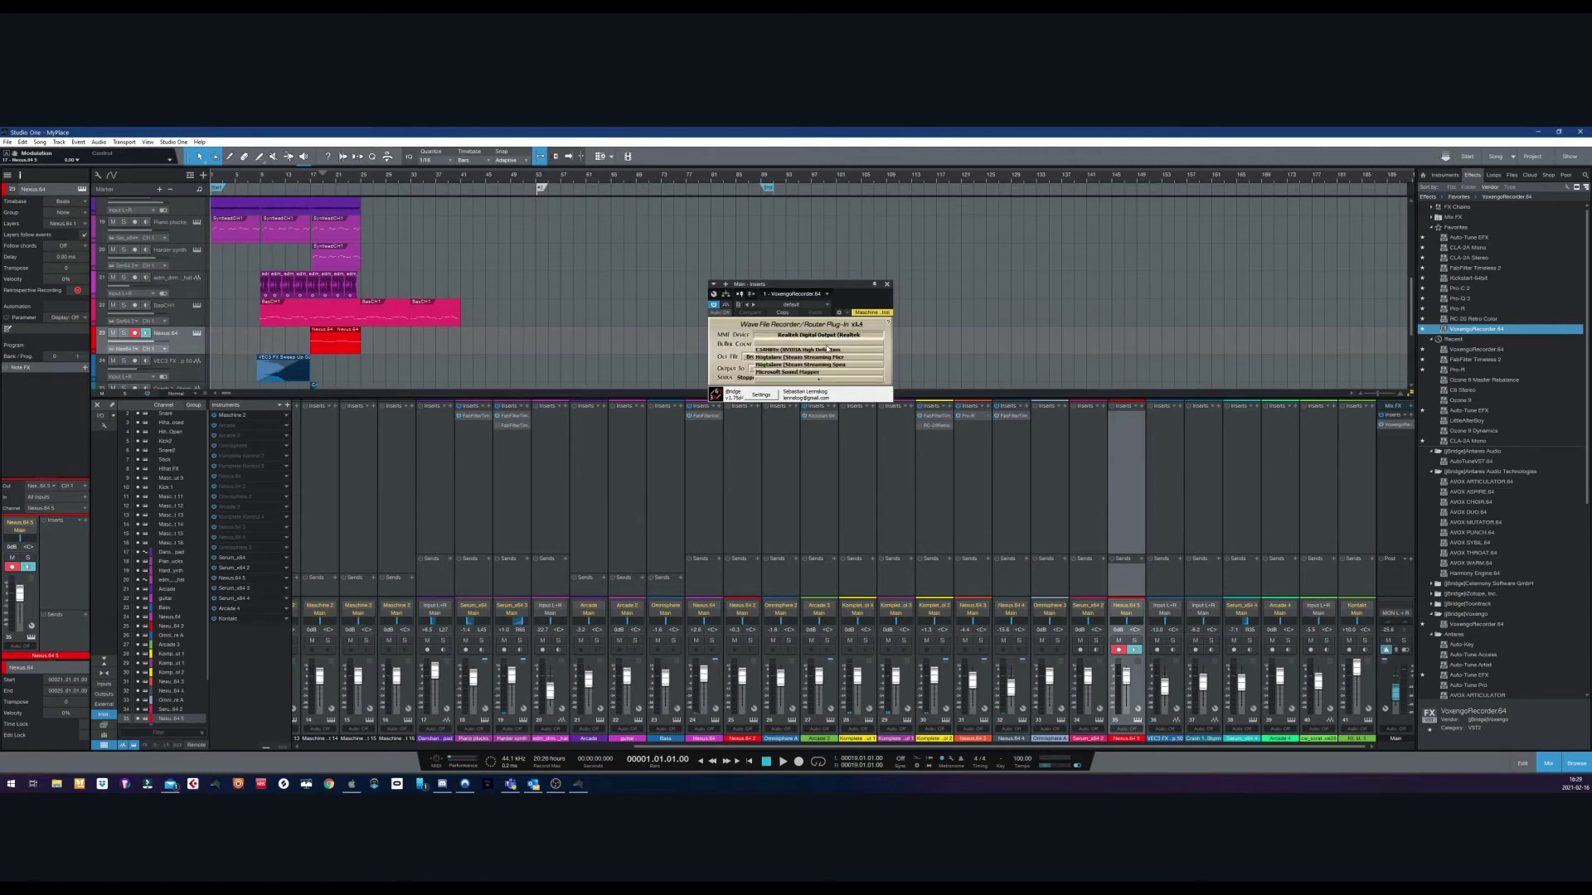
left_click(817, 380)
scroll(817, 350, "up", 2)
left_click(817, 350)
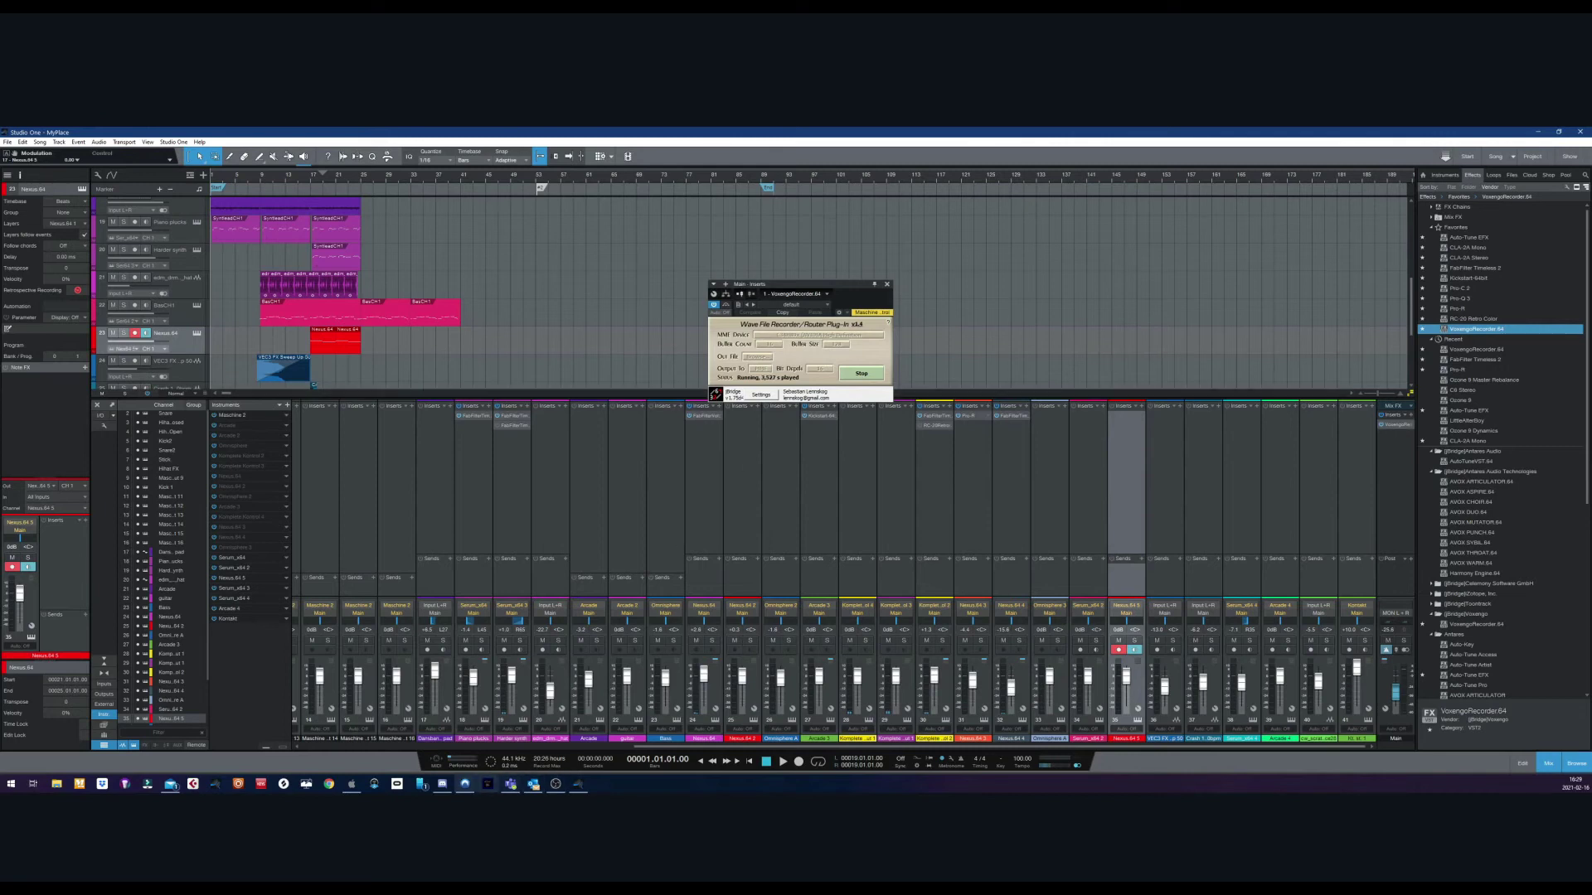
Play from bar 5 with the Main fader at -13.2 dB, then bring OBS forward
mouse_move(573, 786)
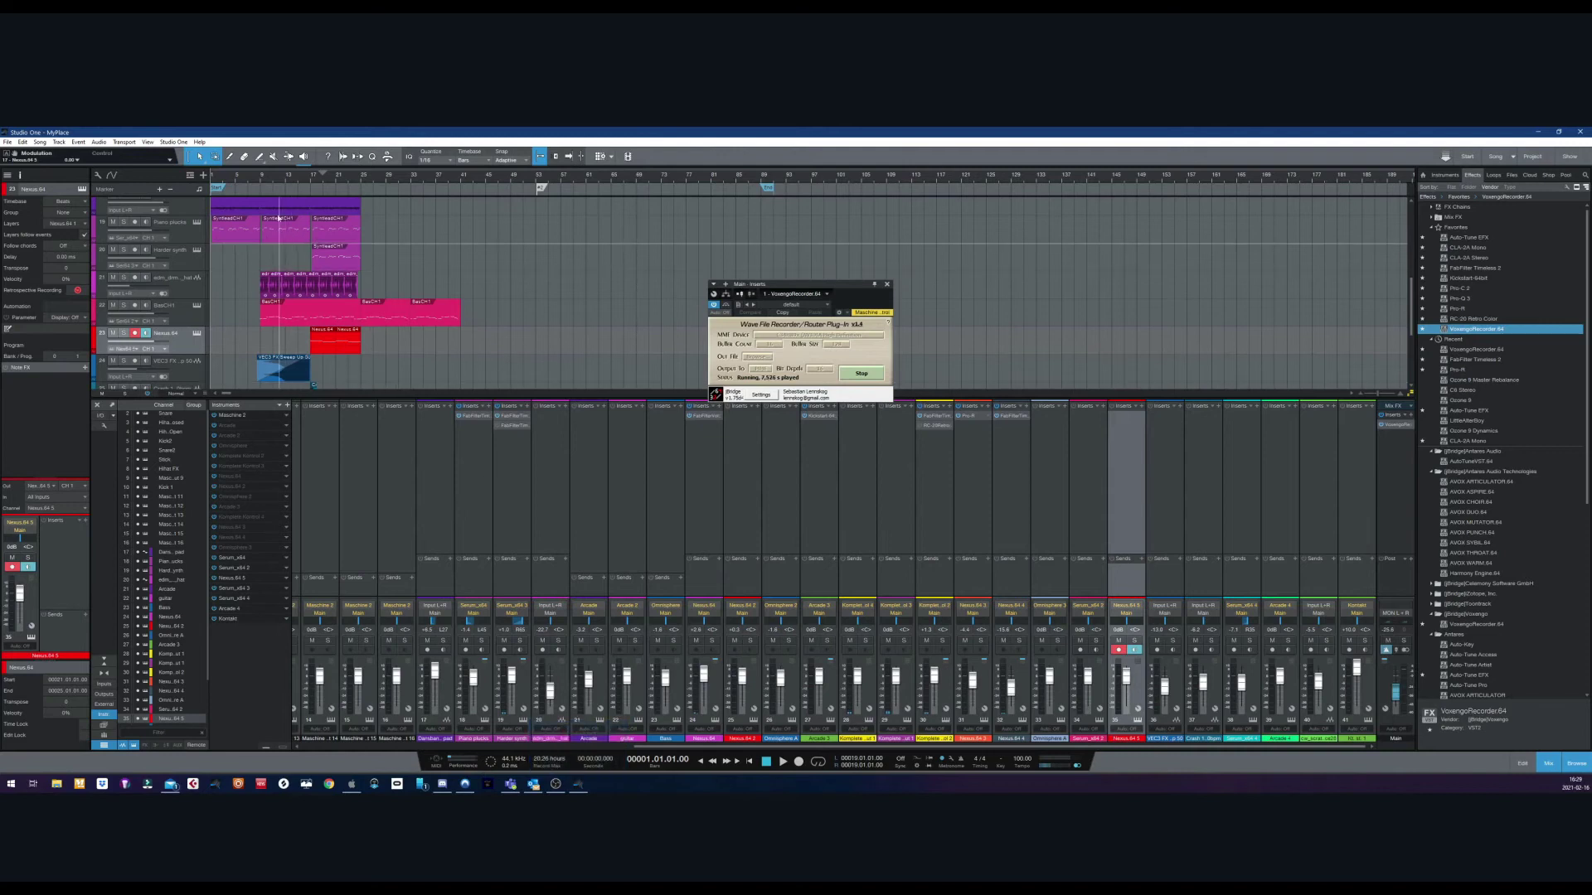
left_click(234, 176)
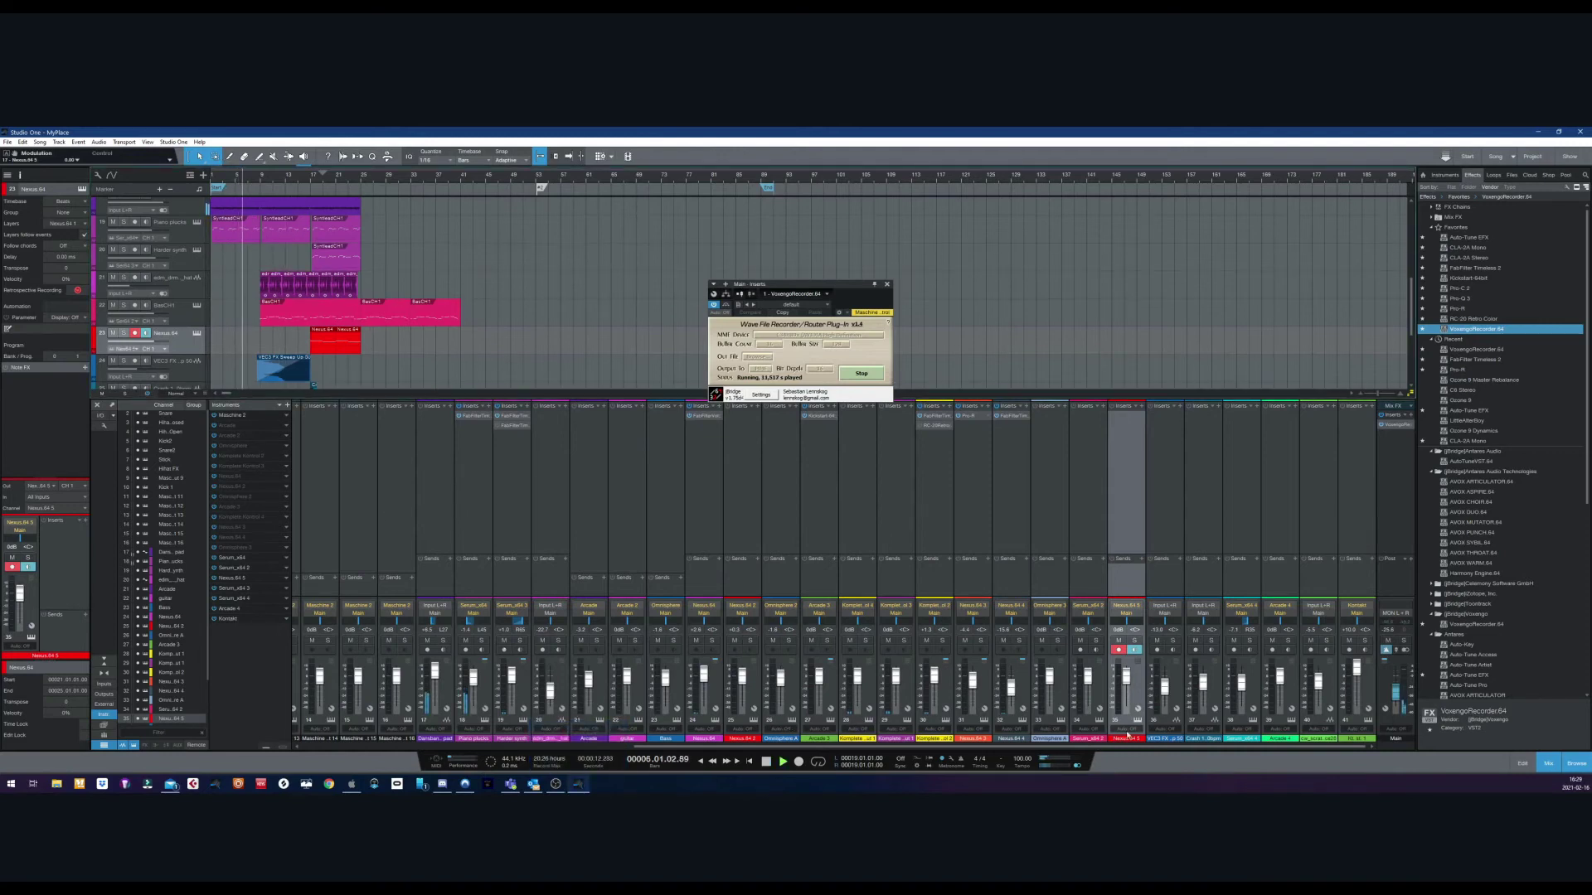
left_click_drag(1400, 695, 1401, 687)
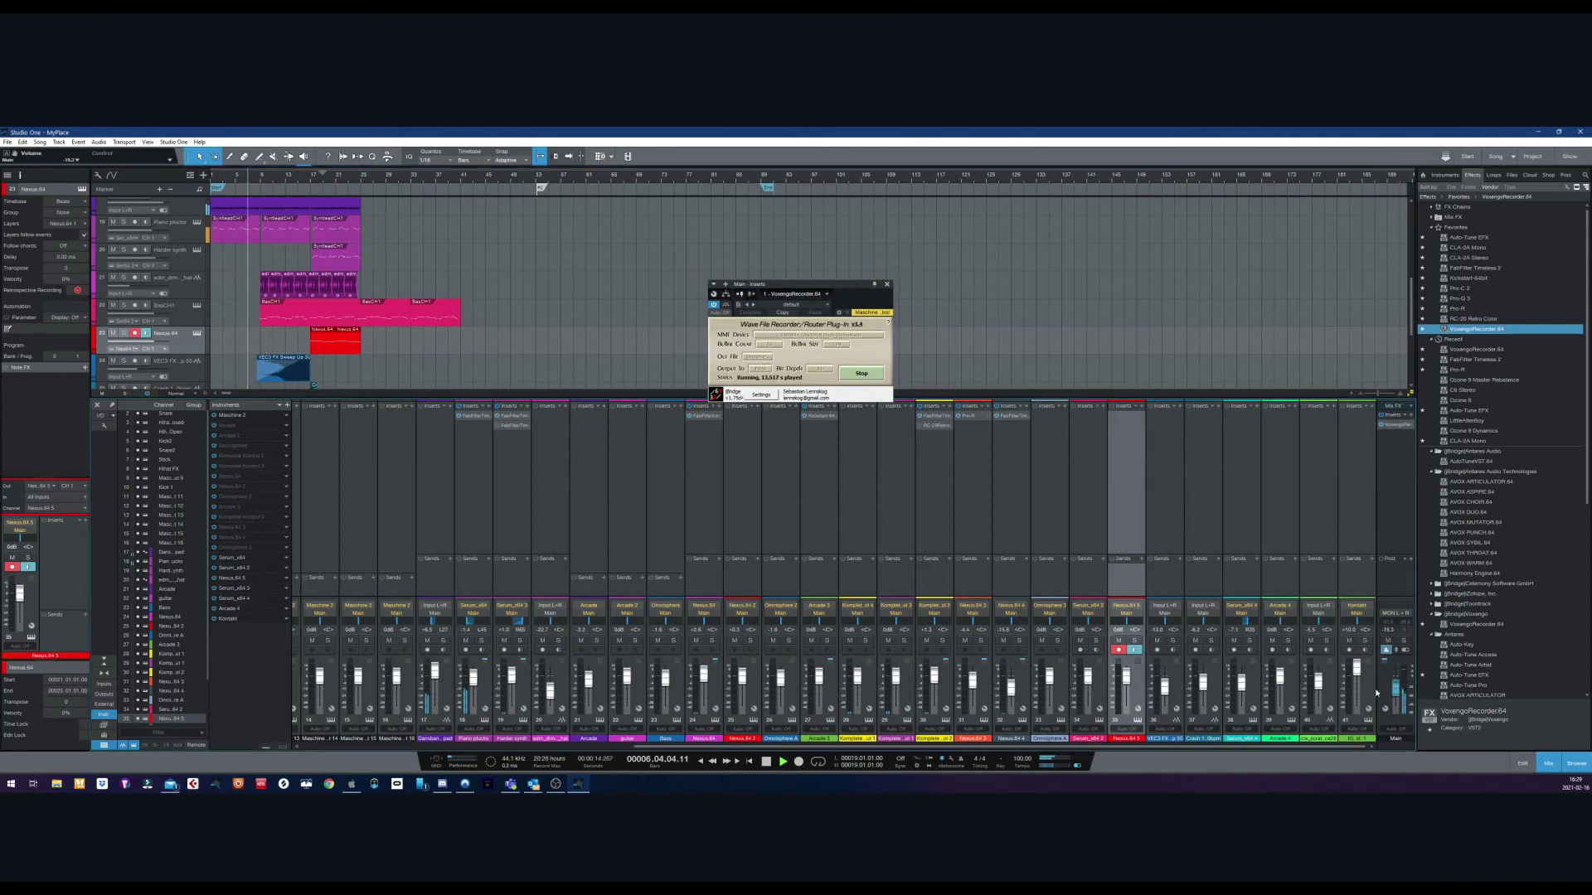
left_click(555, 783)
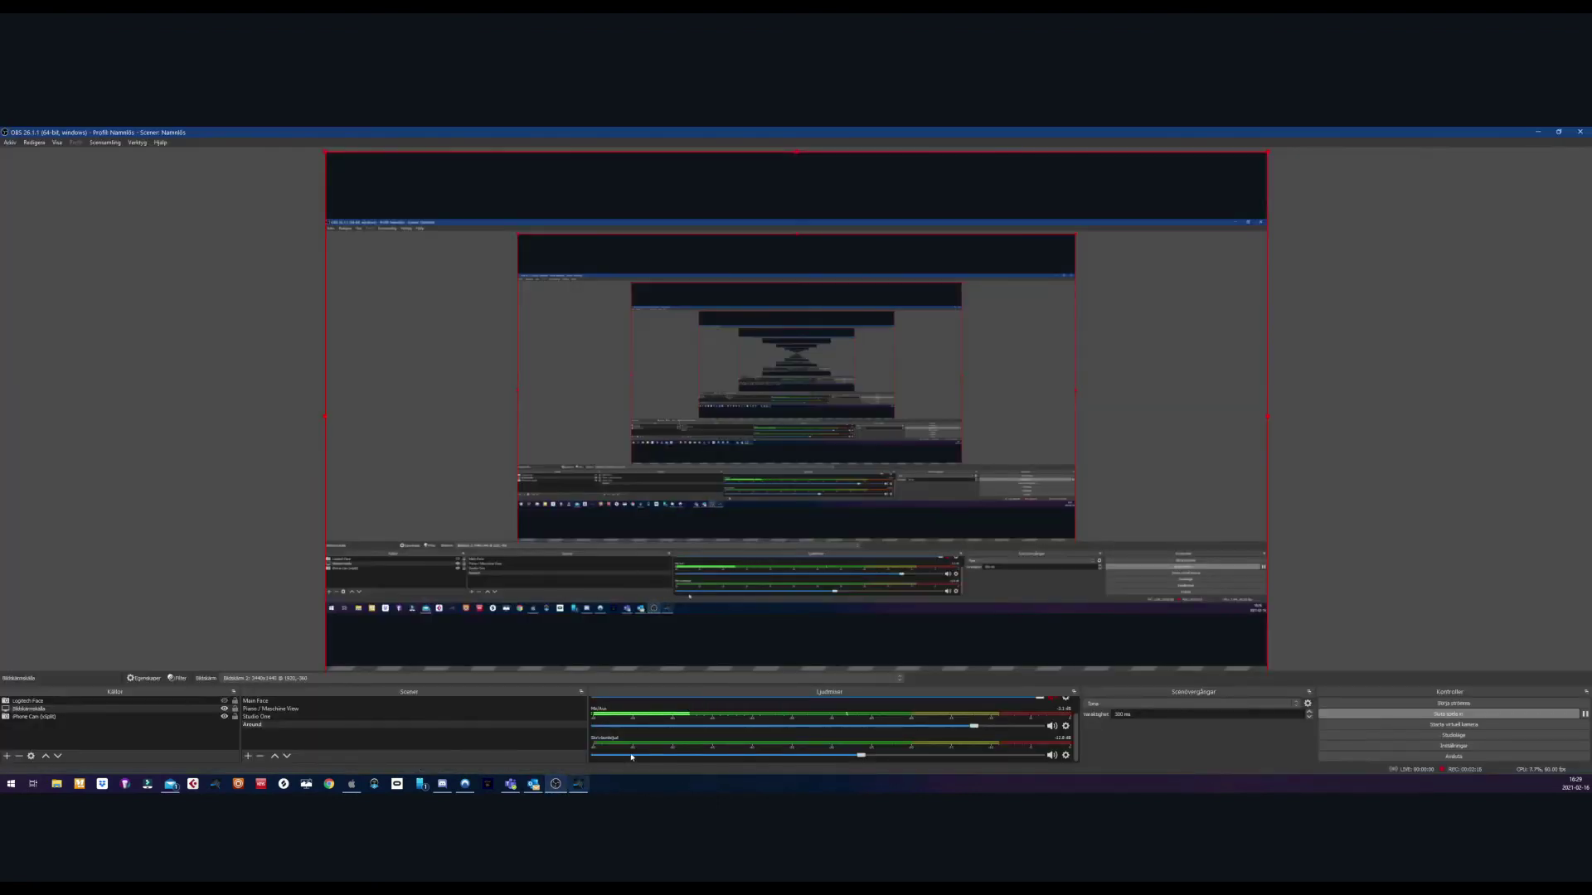
Set OBS desktop audio (Skrivbordsljud) to C34H89x NVIDIA, then dock OBS left beside Studio One
left_click(1065, 754)
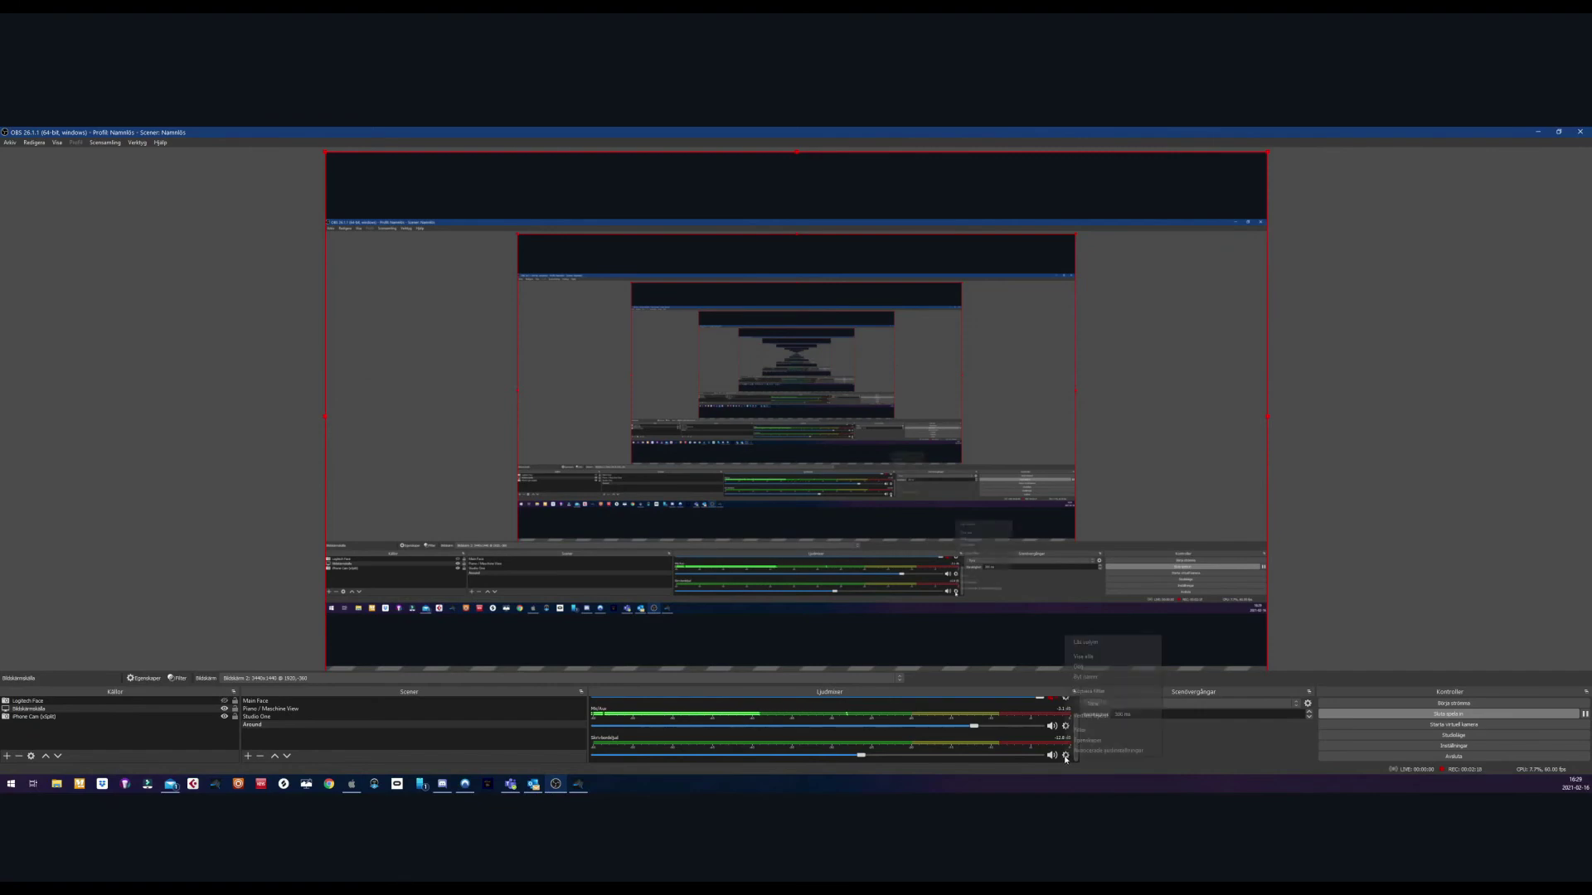
left_click(1105, 741)
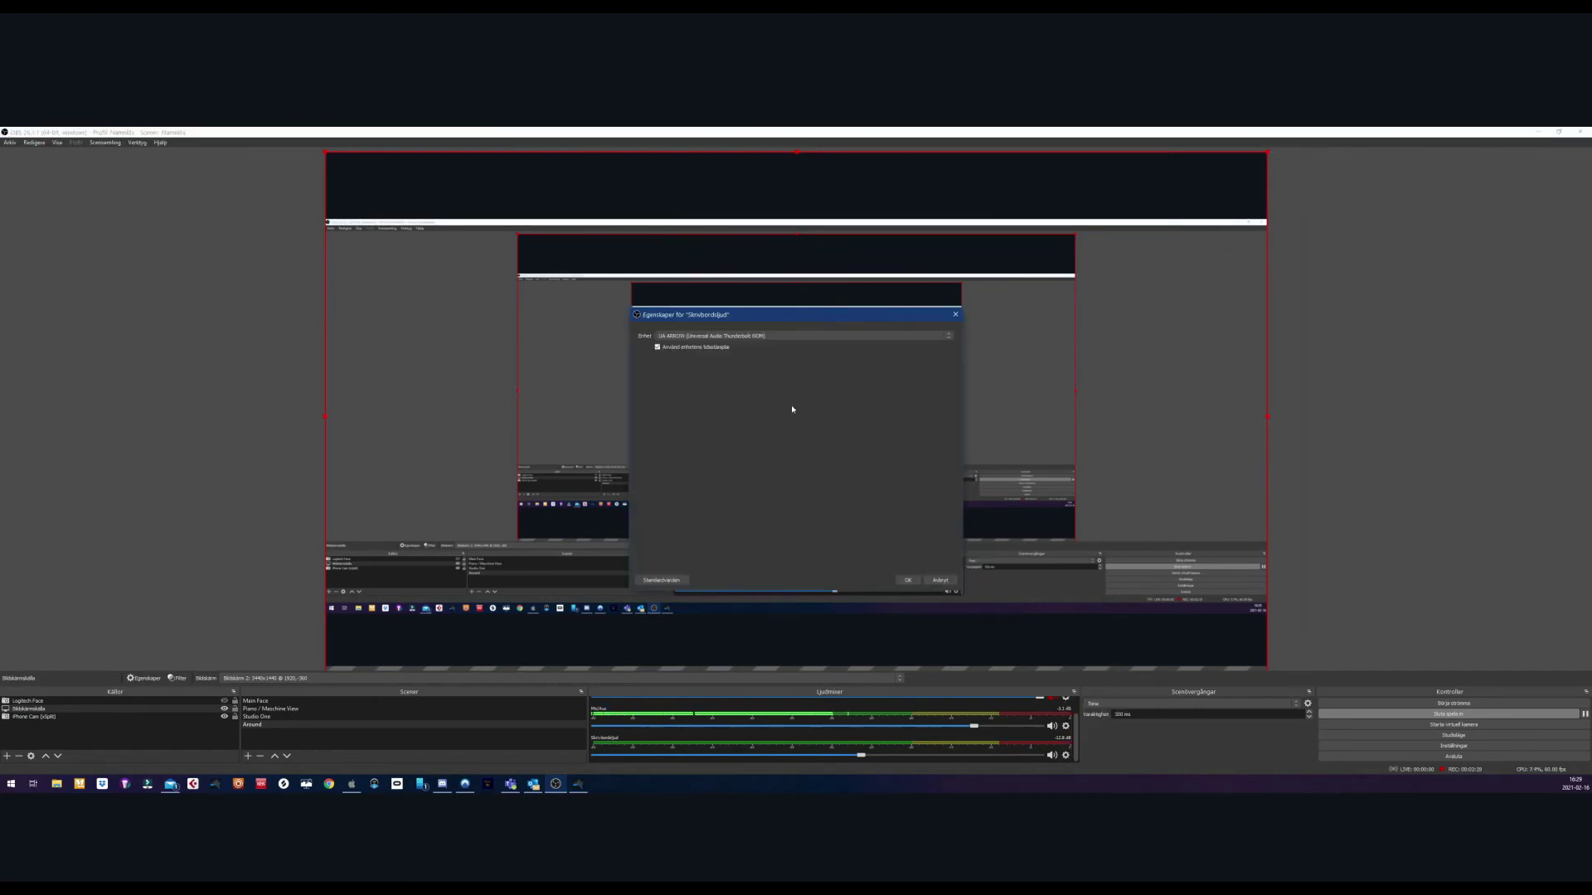
left_click(740, 336)
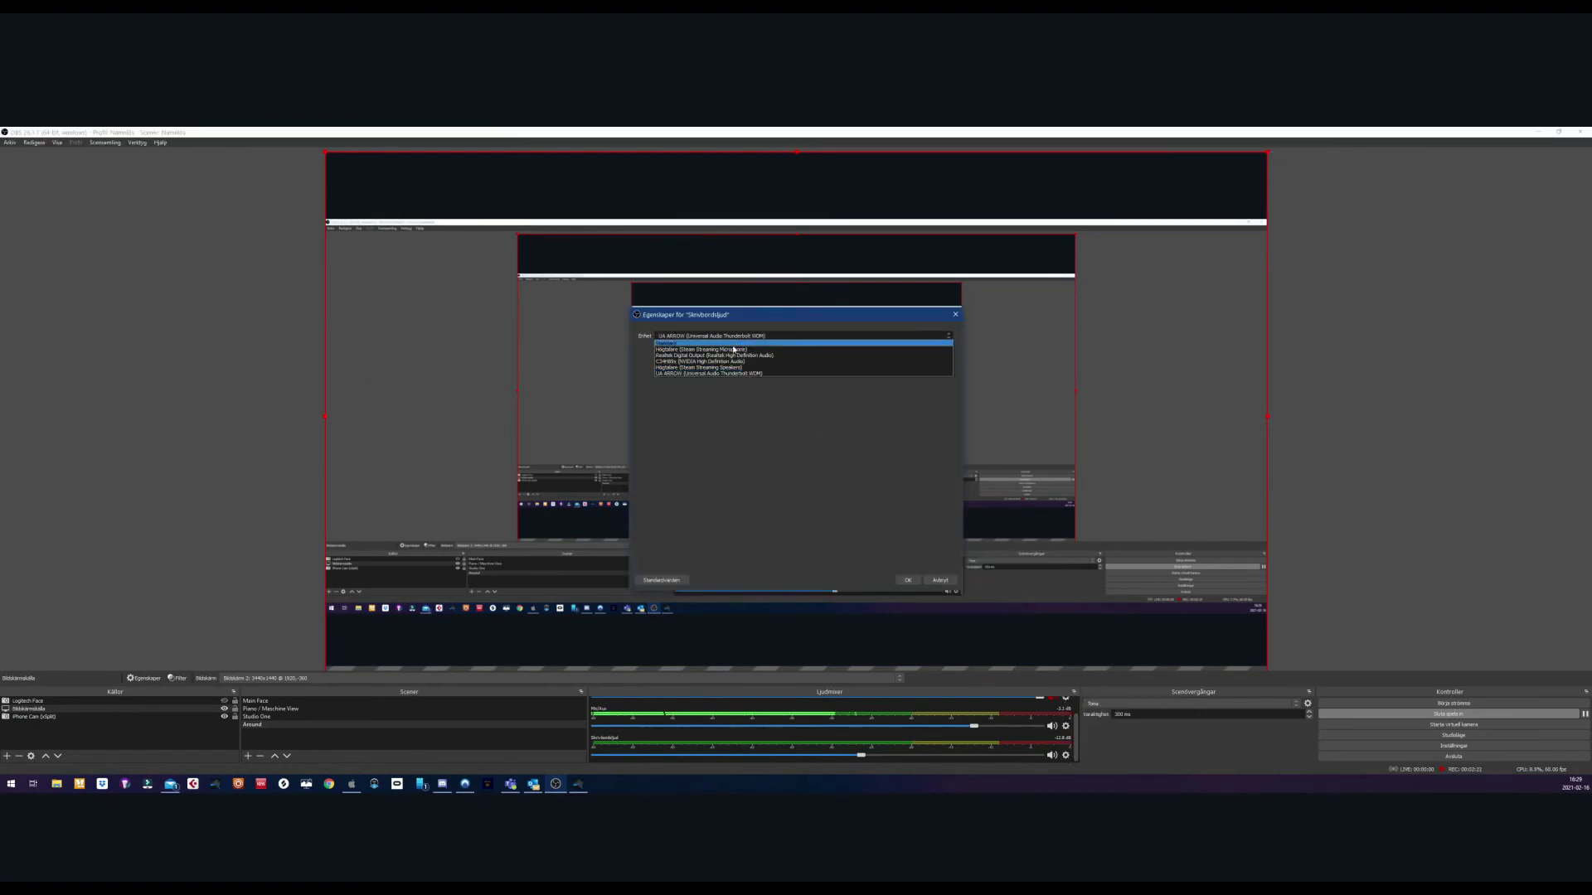
left_click(705, 362)
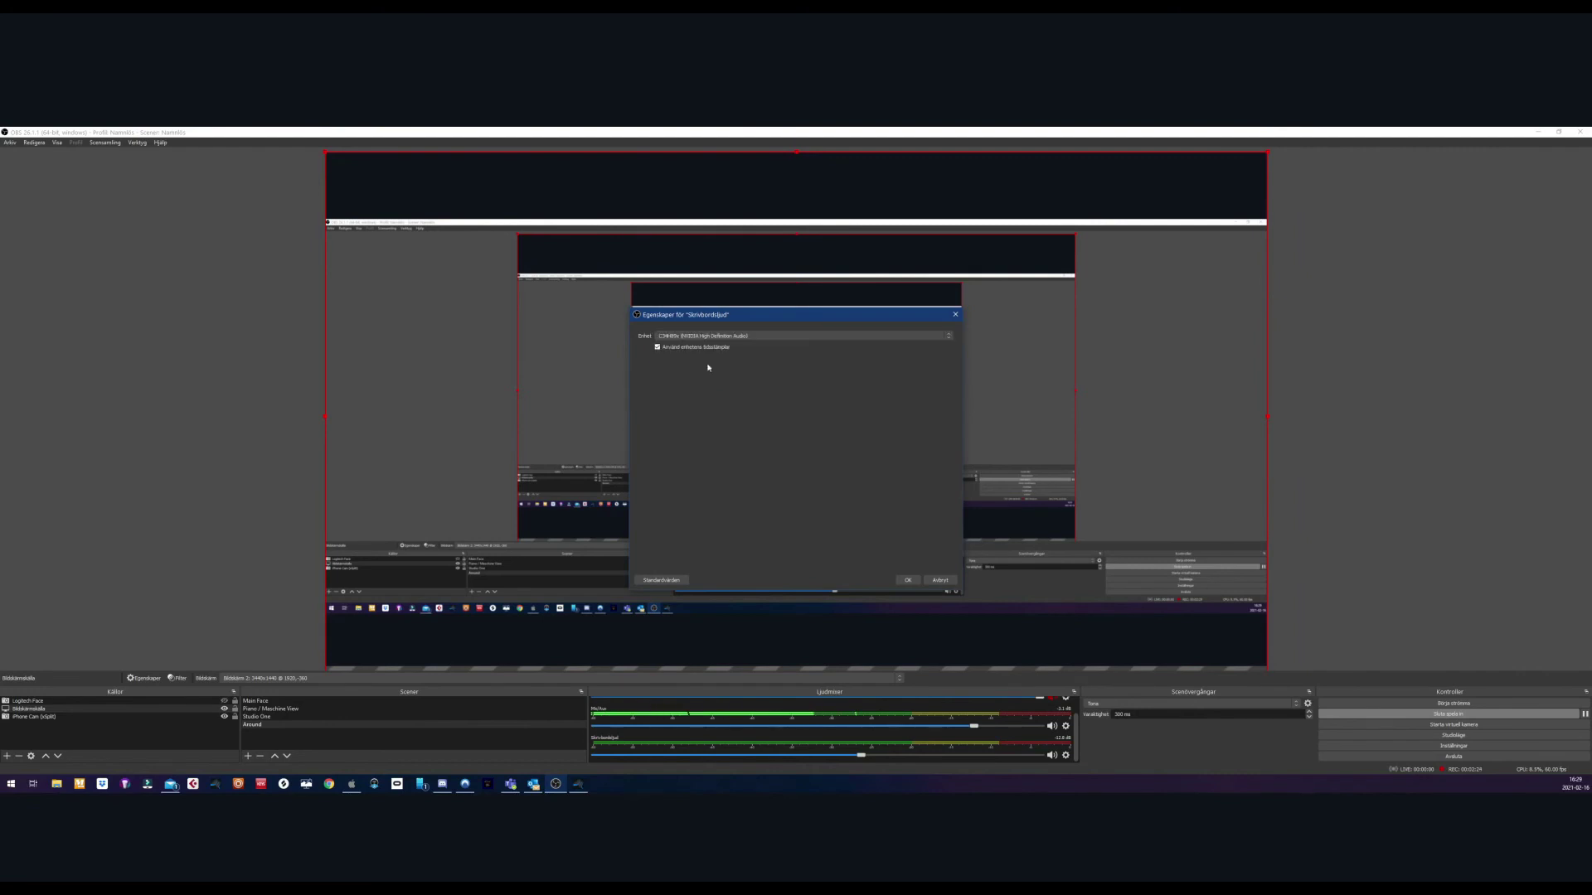
left_click(909, 581)
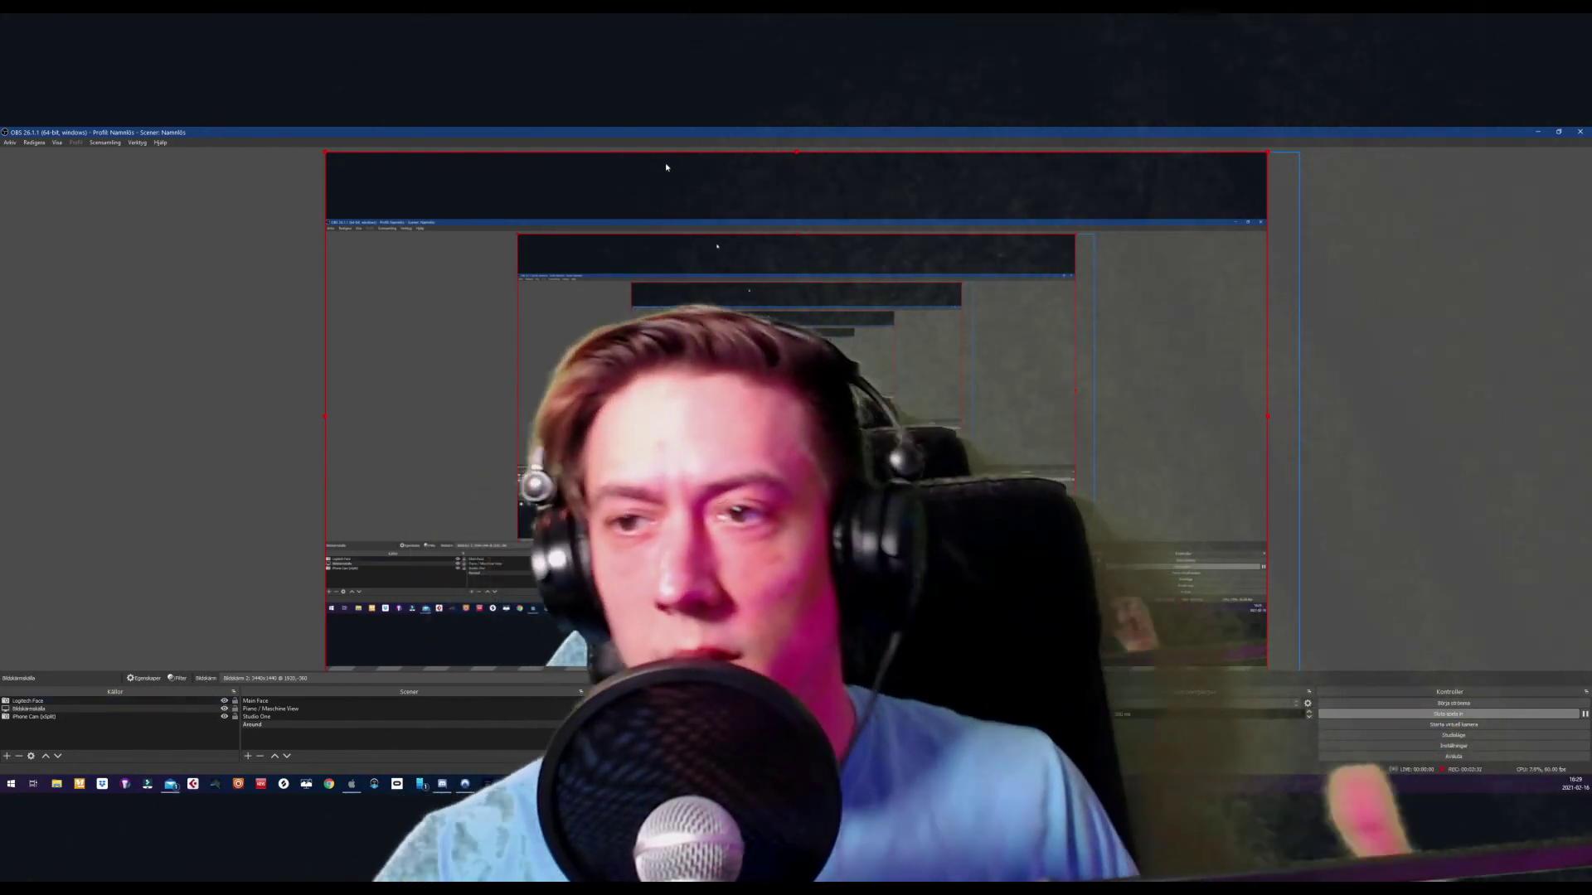
key("super+Left")
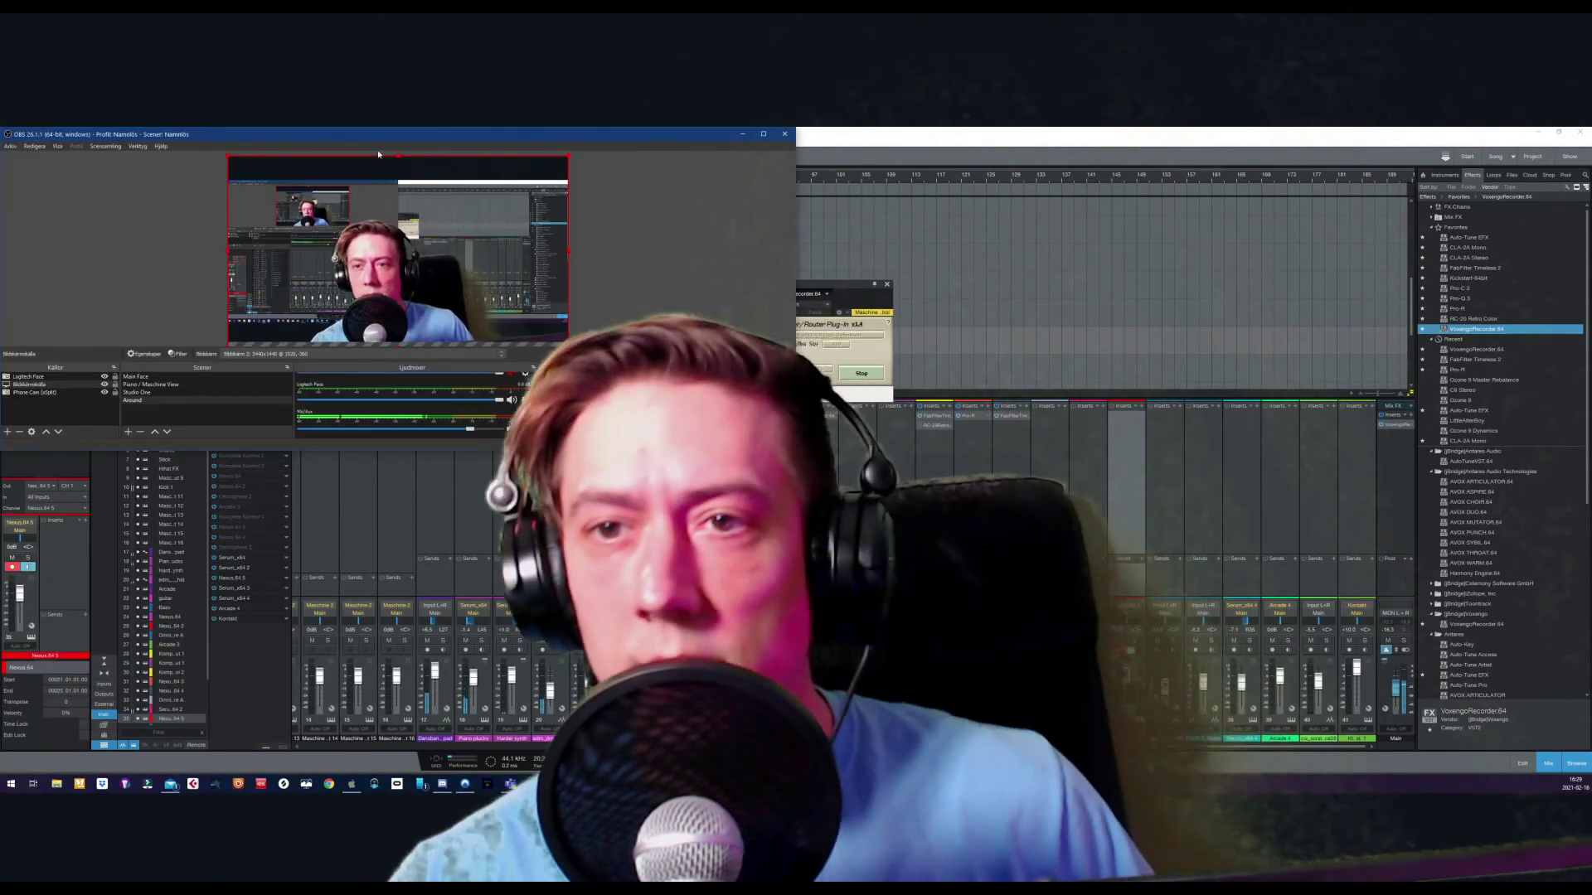
key("alt+Tab")
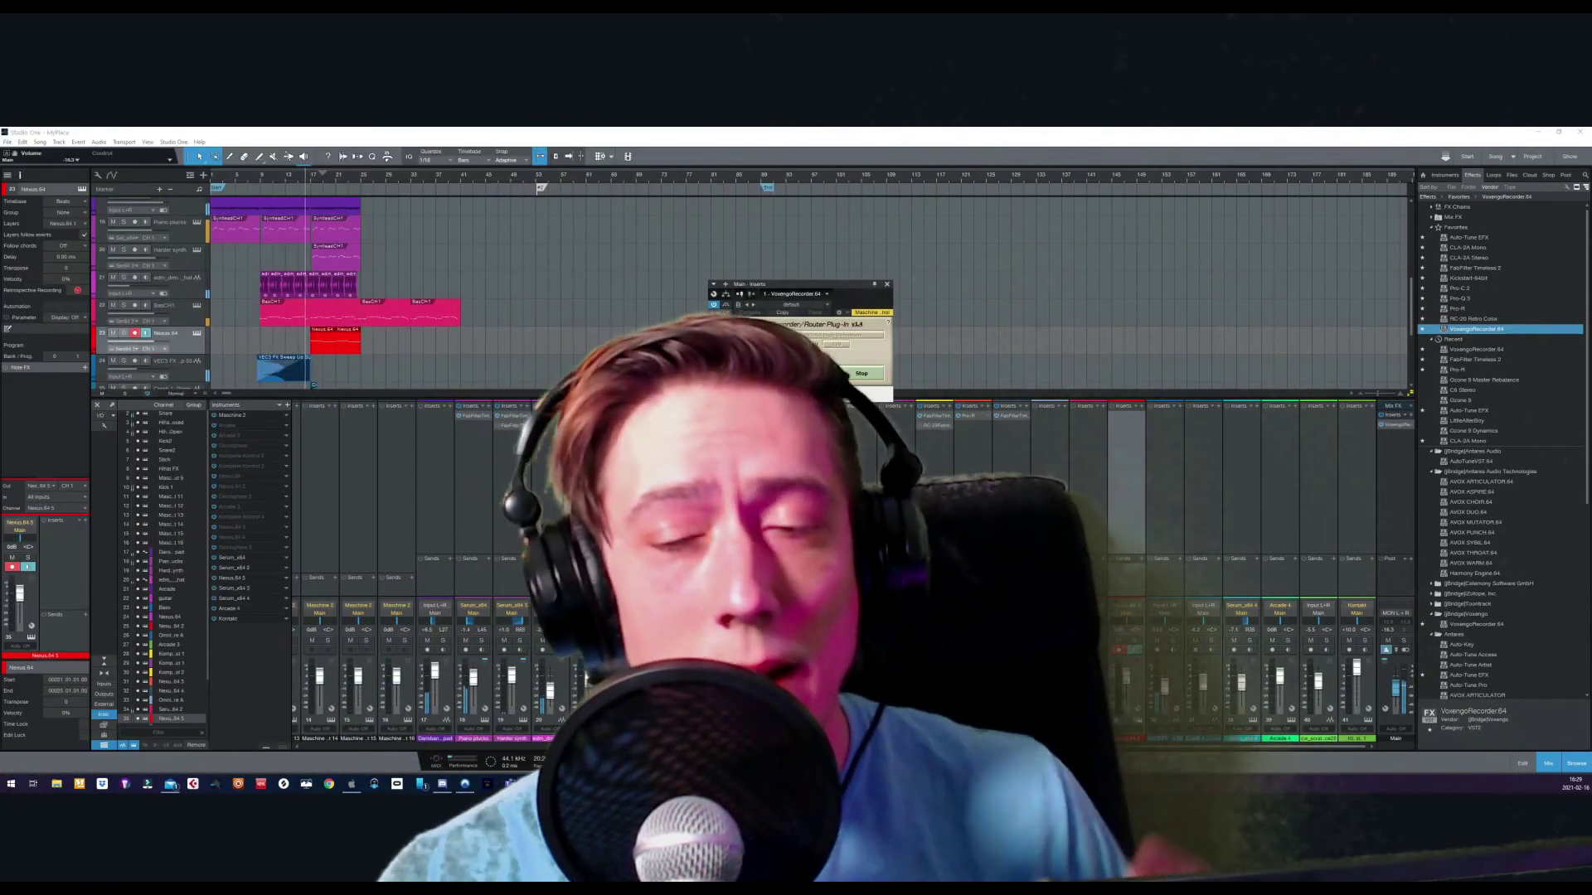